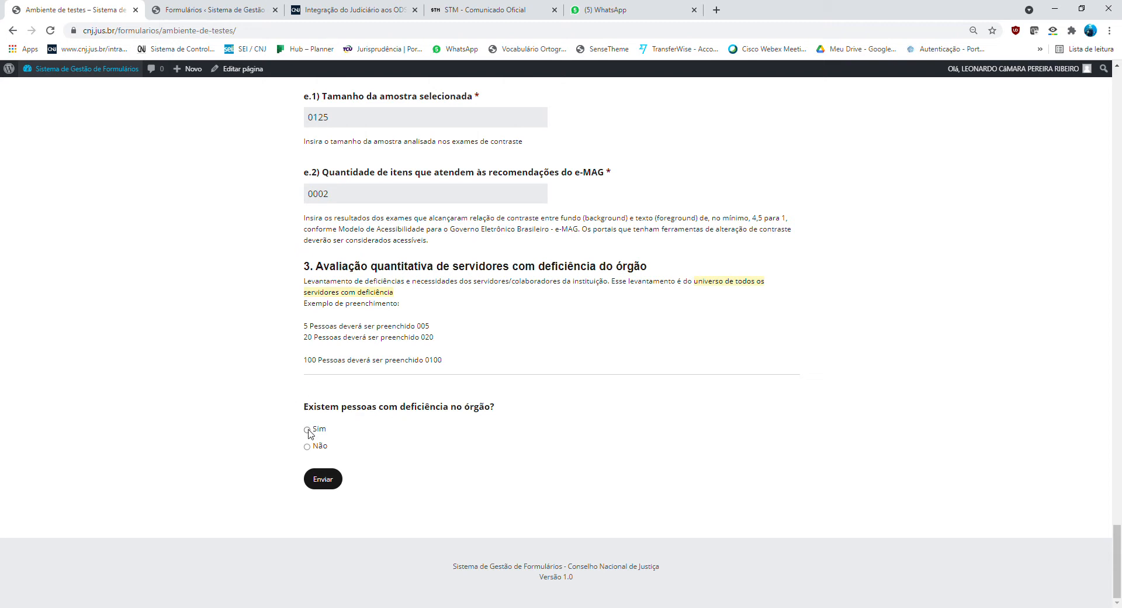
Step: Answer Sim to whether the organization has people with disabilities and set the quantity of employees with disabilities to 9500
{"action": "left_click", "coordinate": [308, 430]}
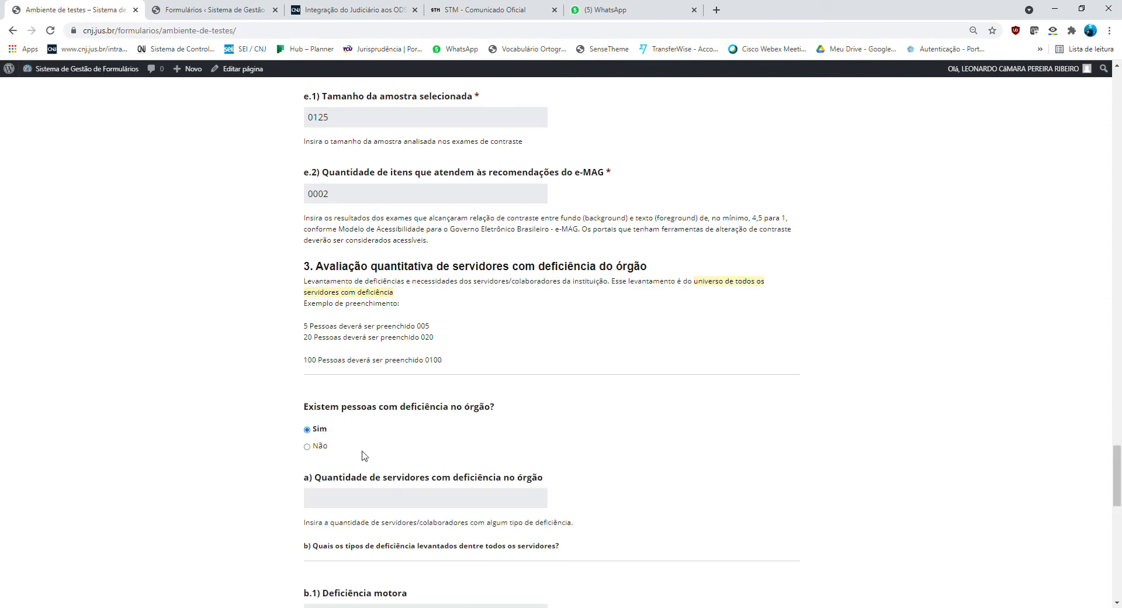
{"action": "scroll", "coordinate": [360, 454], "scroll_direction": "down", "scroll_amount": 2}
{"action": "scroll", "coordinate": [363, 456], "scroll_direction": "down", "scroll_amount": 5}
{"action": "scroll", "coordinate": [363, 456], "scroll_direction": "up", "scroll_amount": 6}
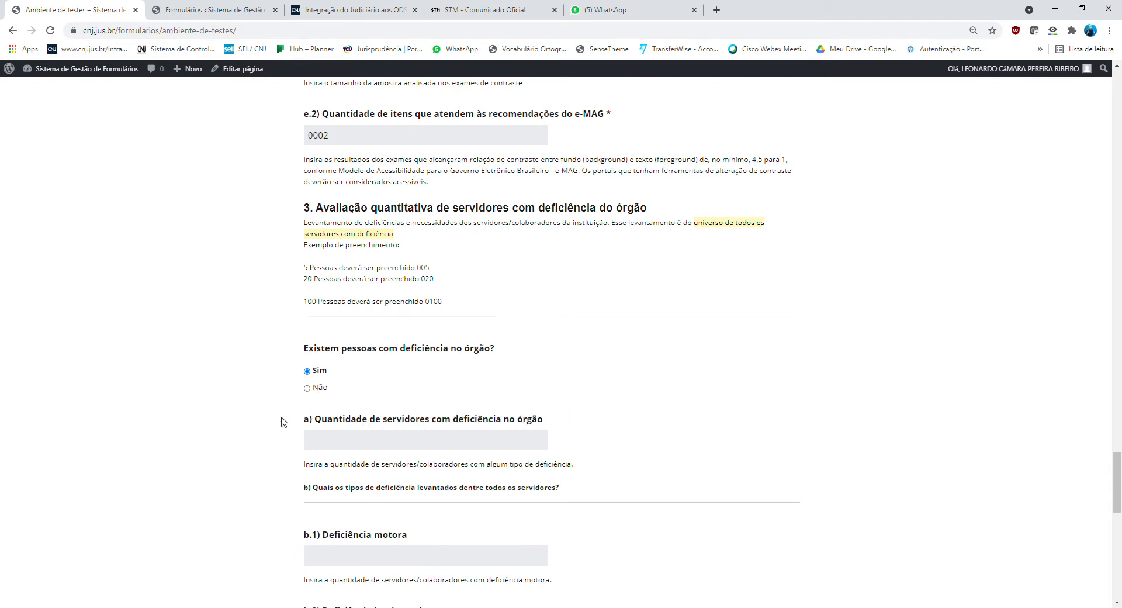
{"action": "left_click", "coordinate": [341, 444]}
{"action": "type", "text": "9500"}
Step: Set b.1 Deficiência motora to 0700 and b.2 Deficiência intelectual to 8500
{"action": "scroll", "coordinate": [387, 405], "scroll_direction": "down", "scroll_amount": 2}
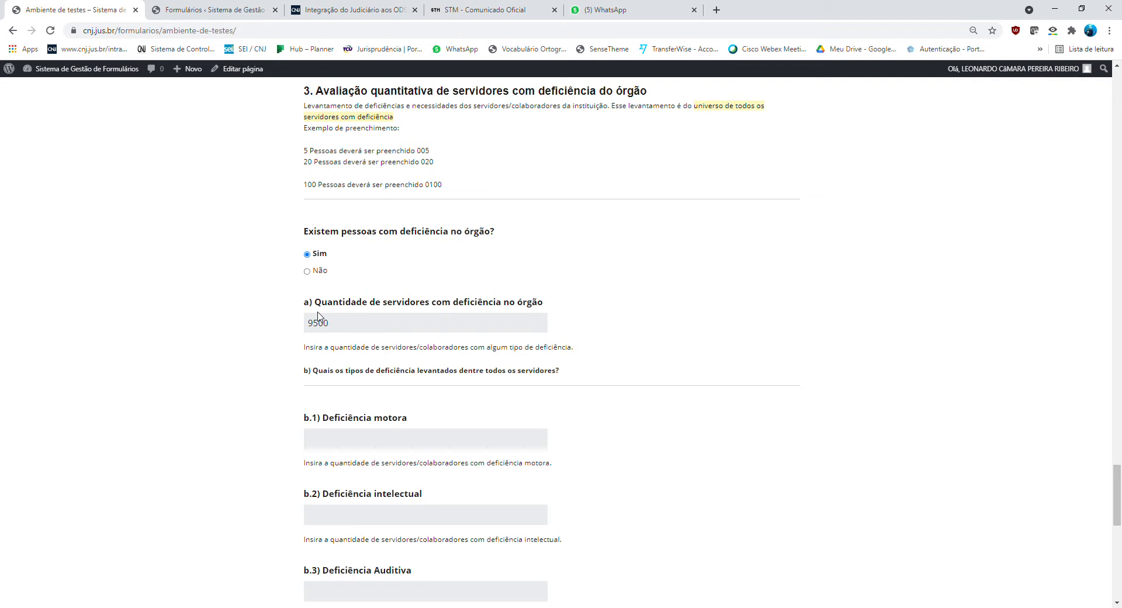
{"action": "scroll", "coordinate": [318, 316], "scroll_direction": "down", "scroll_amount": 1}
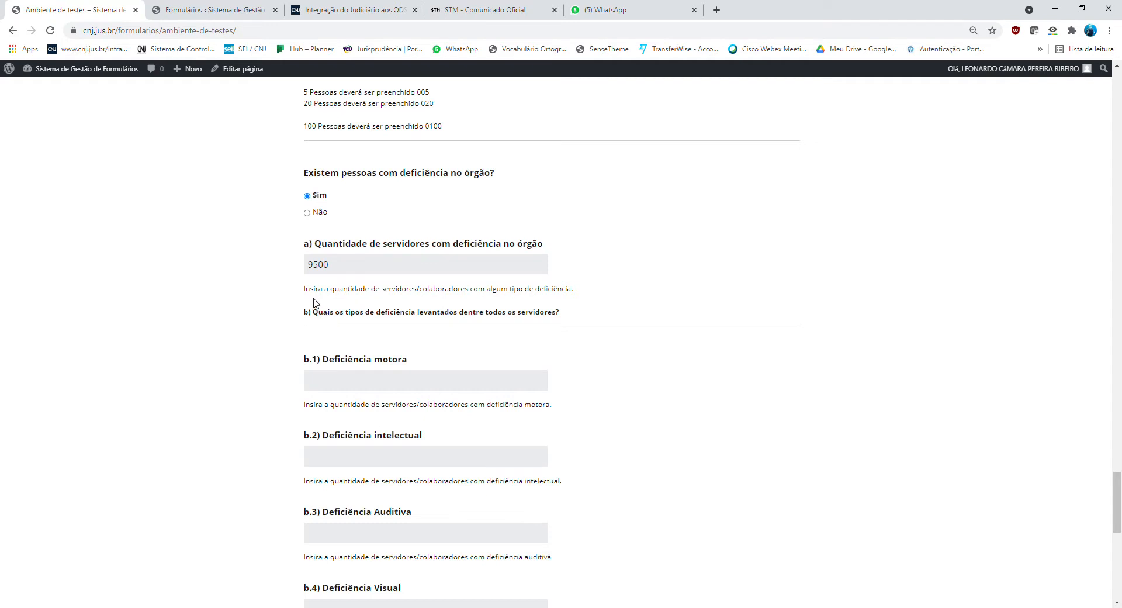
{"action": "left_click", "coordinate": [321, 380]}
{"action": "key", "text": "Home"}
{"action": "type", "text": "7"}
{"action": "key", "text": "BackSpace"}
{"action": "type", "text": "0700"}
{"action": "left_click", "coordinate": [335, 460]}
{"action": "type", "text": "8500"}
Step: Set the quantity for b.3 Deficiência Auditiva to 0100
{"action": "left_click", "coordinate": [322, 538]}
{"action": "left_click_drag", "start_coordinate": [308, 538], "coordinate": [336, 537]}
{"action": "type", "text": "100"}
{"action": "key", "text": "Home"}
{"action": "type", "text": "0"}
Step: Set b.4 Deficiência Visual and b.5 Outras deficiências to 0050 each
{"action": "scroll", "coordinate": [336, 537], "scroll_direction": "down", "scroll_amount": 1}
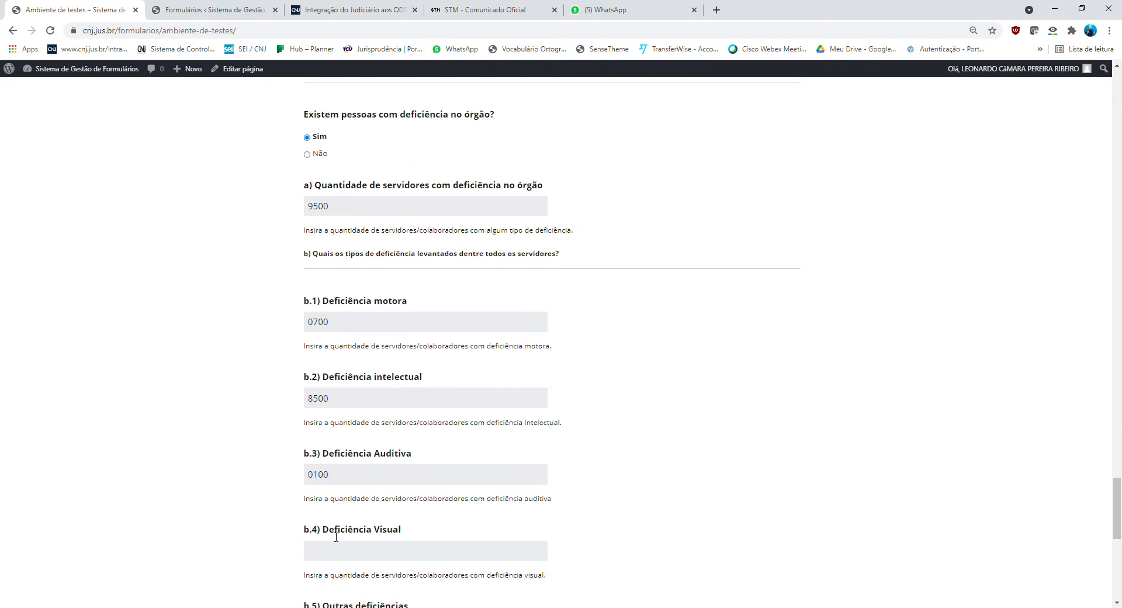
{"action": "scroll", "coordinate": [336, 537], "scroll_direction": "down", "scroll_amount": 1}
{"action": "left_click", "coordinate": [318, 497]}
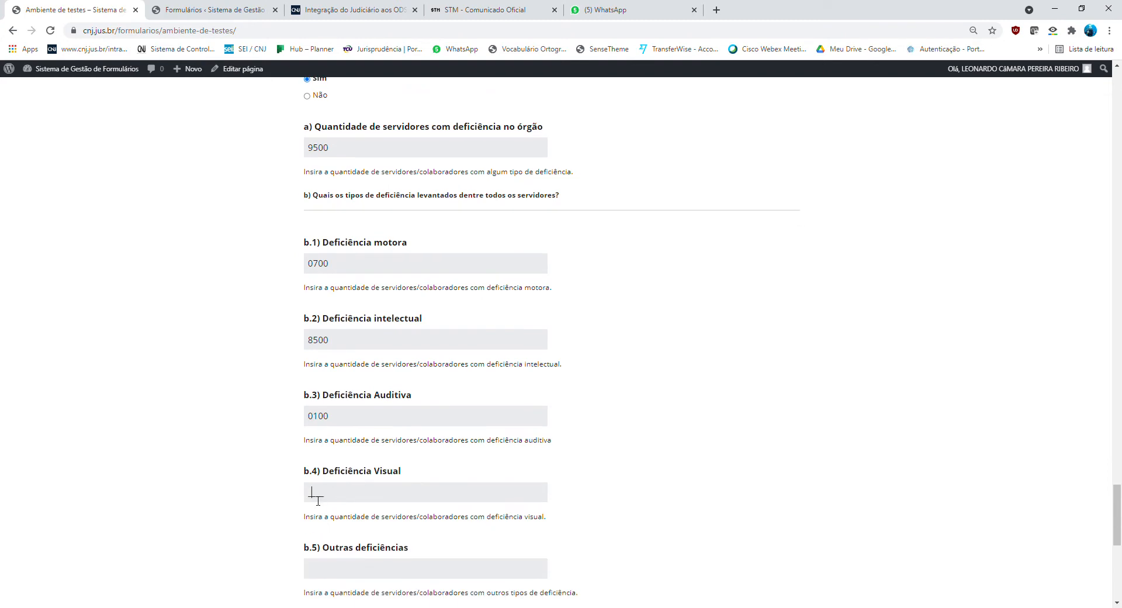
{"action": "type", "text": "050"}
{"action": "type", "text": "0"}
{"action": "scroll", "coordinate": [314, 500], "scroll_direction": "down", "scroll_amount": 2}
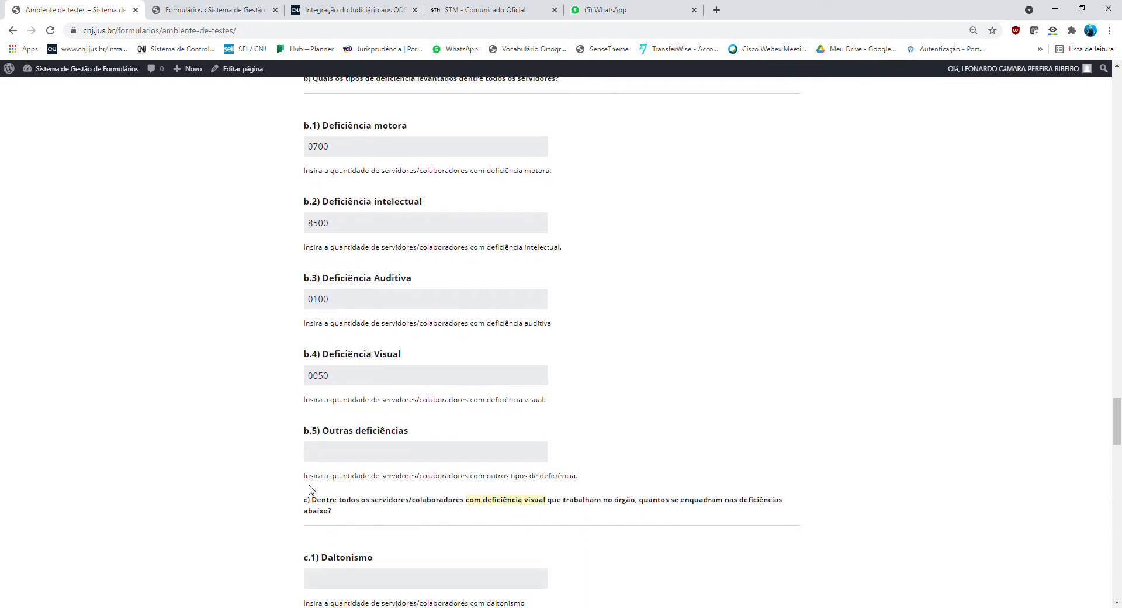
{"action": "left_click", "coordinate": [320, 459]}
{"action": "type", "text": "0050"}
Step: Set c.1 Daltonismo and c.2 Cegueira num olho e baixa visão no outro to 0010 each
{"action": "scroll", "coordinate": [612, 426], "scroll_direction": "up", "scroll_amount": 5}
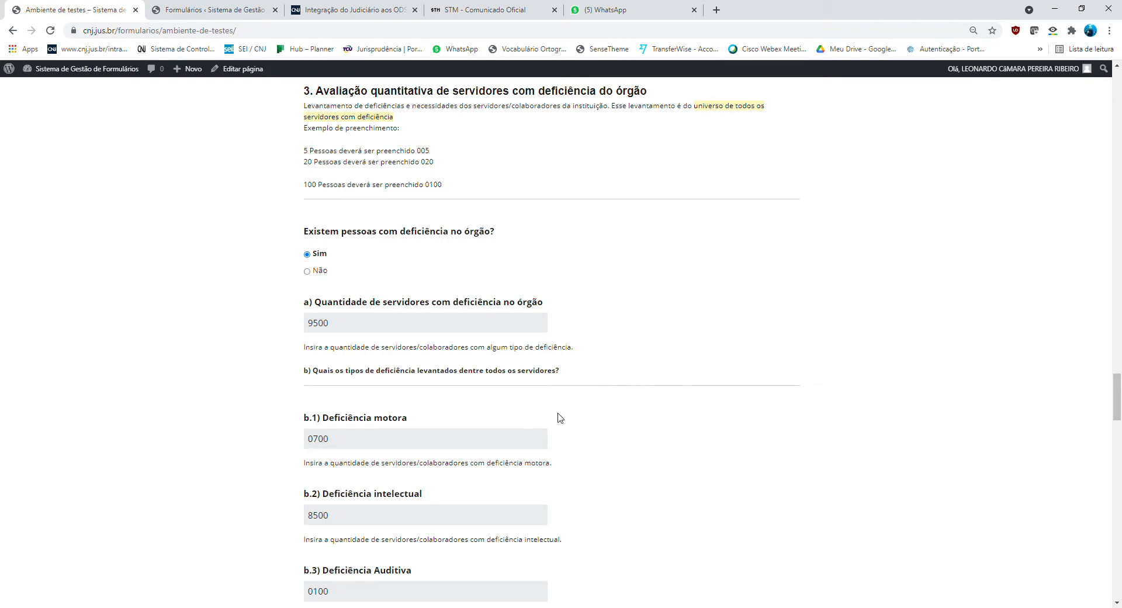
{"action": "scroll", "coordinate": [517, 436], "scroll_direction": "down", "scroll_amount": 7}
{"action": "scroll", "coordinate": [517, 436], "scroll_direction": "down", "scroll_amount": 1}
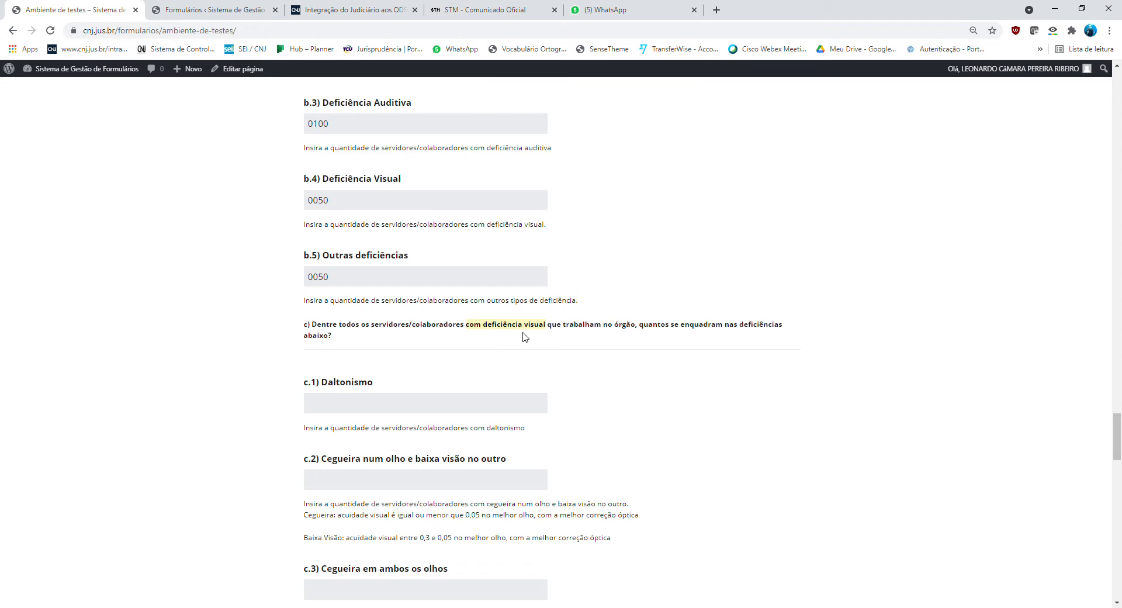
{"action": "double_click", "coordinate": [344, 204]}
{"action": "scroll", "coordinate": [341, 393], "scroll_direction": "down", "scroll_amount": 2}
{"action": "left_click", "coordinate": [318, 292]}
{"action": "left_click_drag", "start_coordinate": [313, 292], "coordinate": [344, 292]}
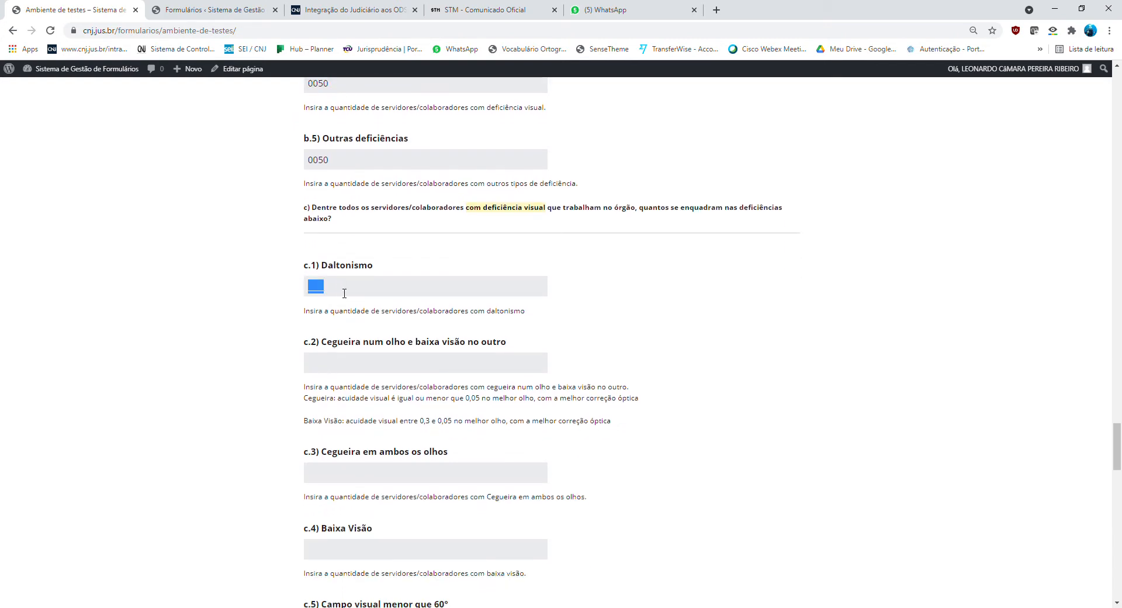
{"action": "type", "text": "0010"}
{"action": "left_click", "coordinate": [313, 368]}
{"action": "type", "text": "0010"}
Step: Set c.3 Cegueira em ambos os olhos and c.4 Baixa Visão to 0010 each
{"action": "left_click", "coordinate": [314, 478]}
{"action": "type", "text": "0010"}
{"action": "scroll", "coordinate": [343, 535], "scroll_direction": "down", "scroll_amount": 2}
{"action": "left_click", "coordinate": [314, 441]}
{"action": "type", "text": "0010"}
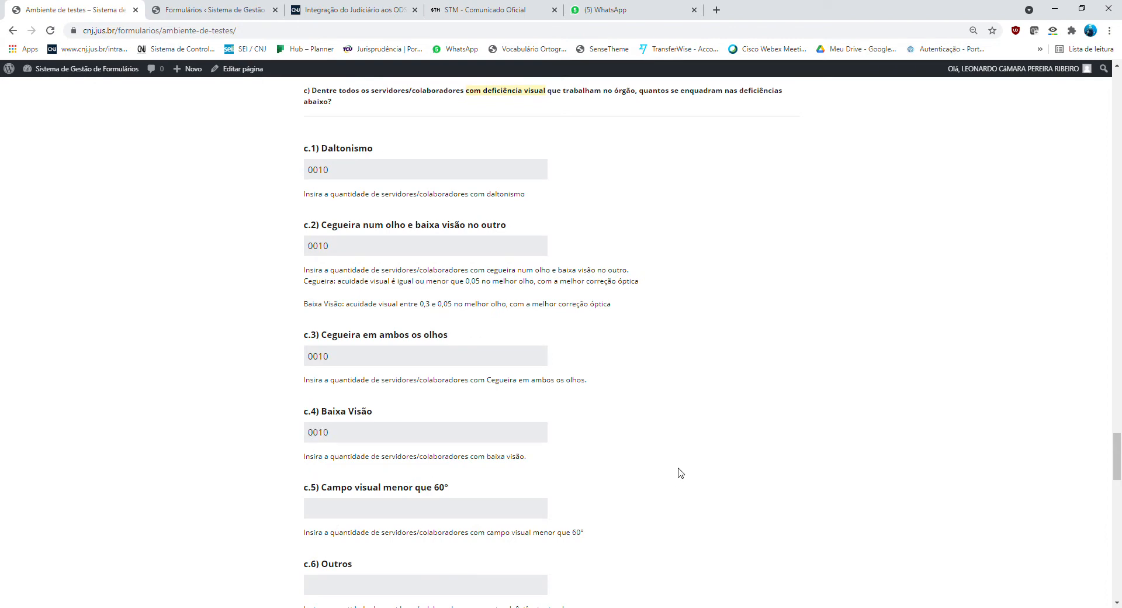
Step: Set c.5 Campo visual menor que 60° to 0010 and c.6 Outros to 0000
{"action": "left_click", "coordinate": [318, 507]}
{"action": "type", "text": "0100"}
{"action": "key", "text": "BackSpace"}
{"action": "key", "text": "BackSpace"}
{"action": "key", "text": "BackSpace"}
{"action": "type", "text": "0010"}
{"action": "scroll", "coordinate": [633, 487], "scroll_direction": "down", "scroll_amount": 1}
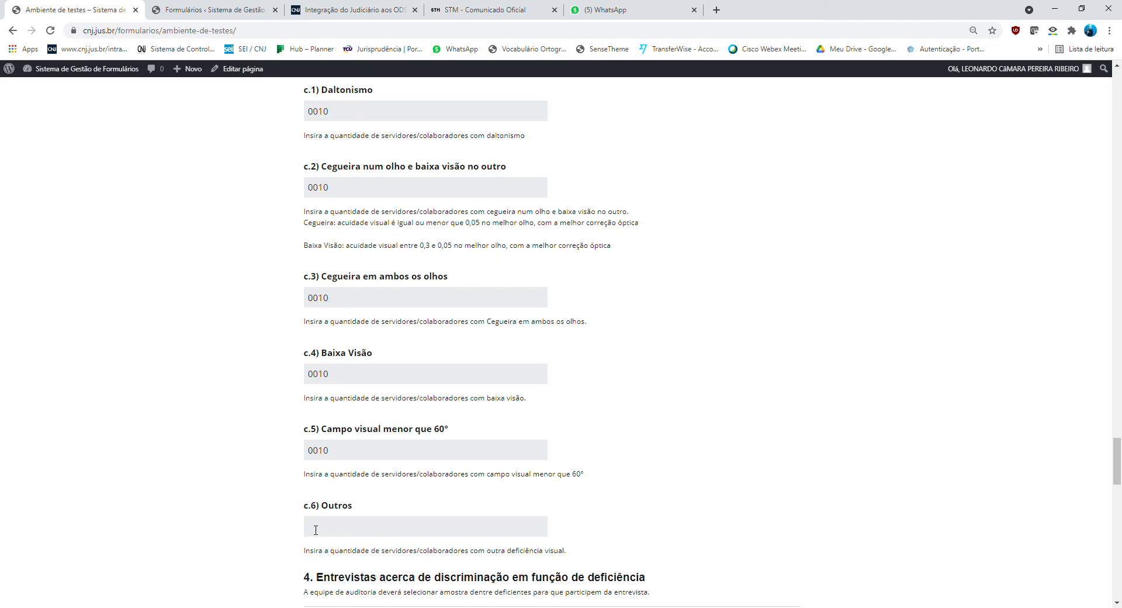
{"action": "left_click", "coordinate": [315, 530]}
{"action": "type", "text": "0000"}
Step: Set the selected sample size in section 4, on interviews about disability discrimination, to 0150
{"action": "scroll", "coordinate": [666, 450], "scroll_direction": "down", "scroll_amount": 2}
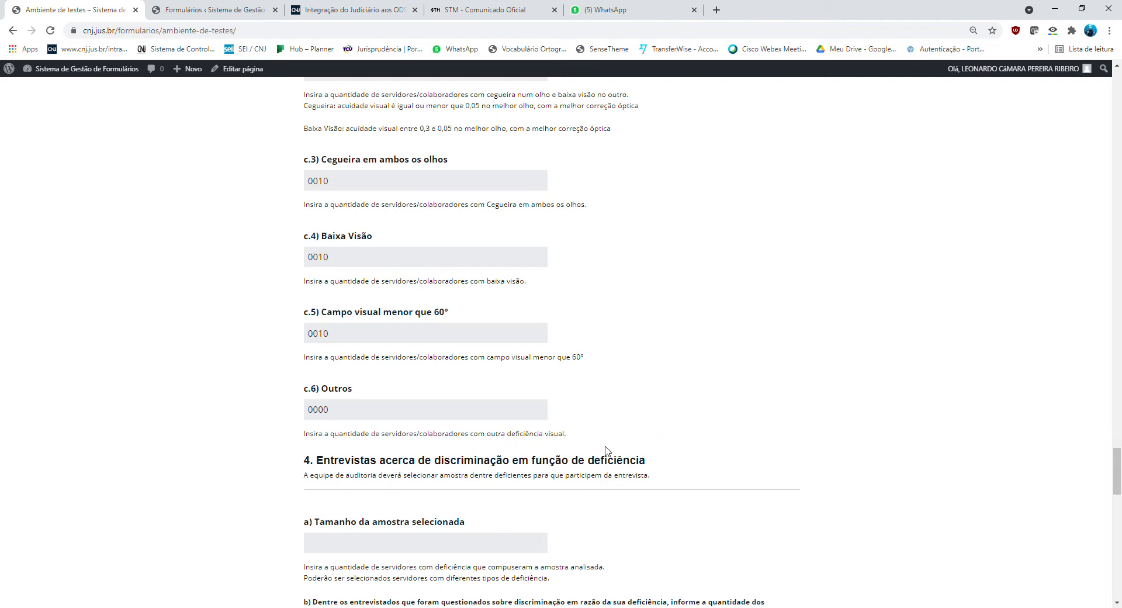
{"action": "scroll", "coordinate": [633, 471], "scroll_direction": "down", "scroll_amount": 1}
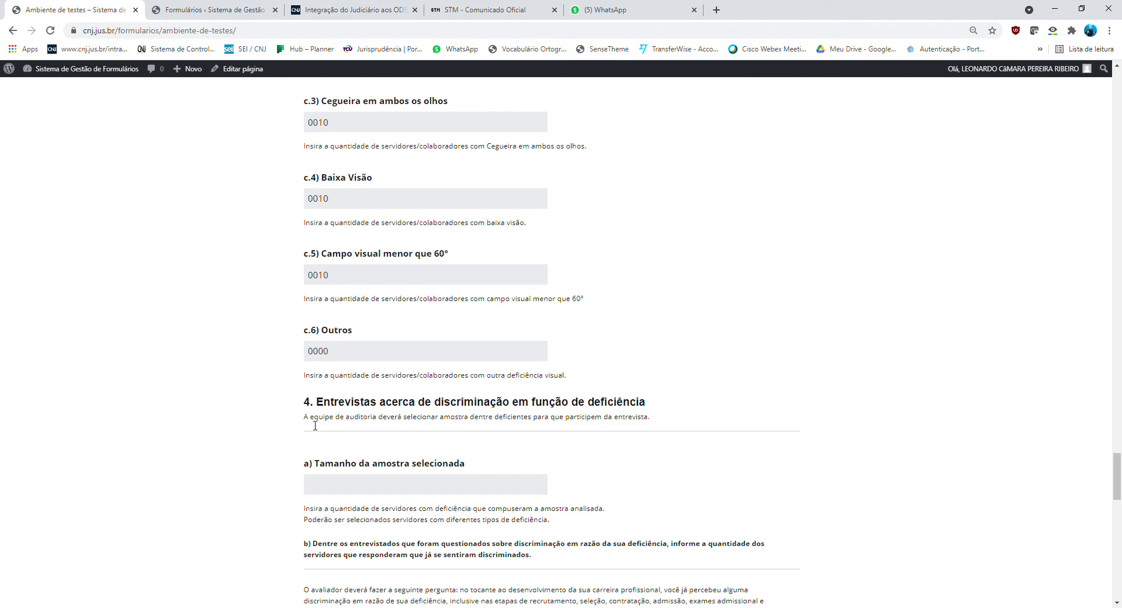
{"action": "left_click_drag", "start_coordinate": [309, 424], "coordinate": [649, 425]}
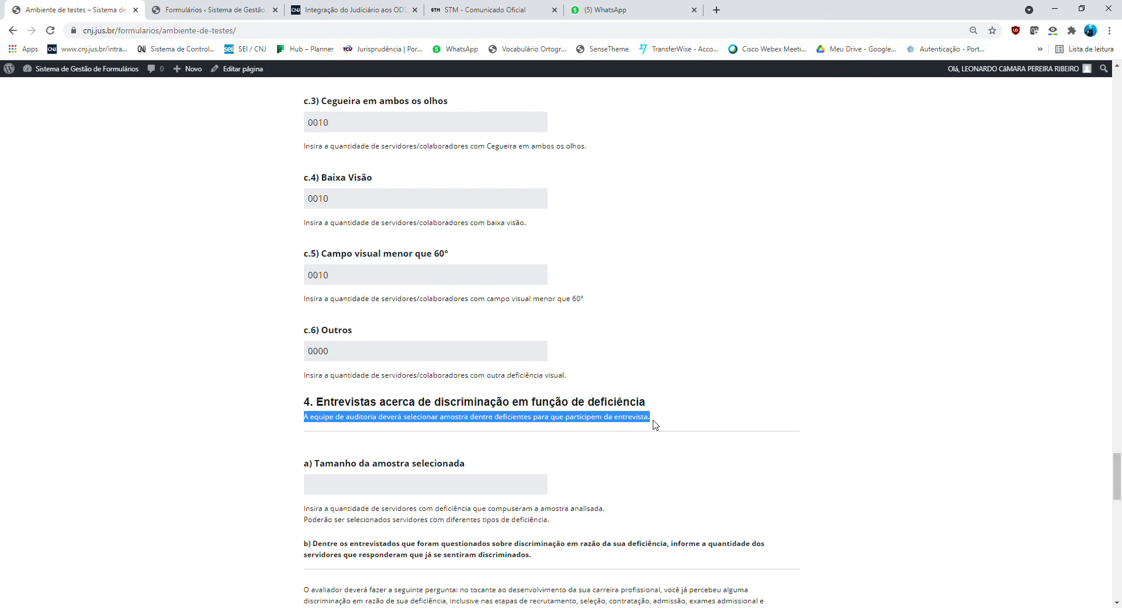
{"action": "scroll", "coordinate": [649, 423], "scroll_direction": "up", "scroll_amount": 5}
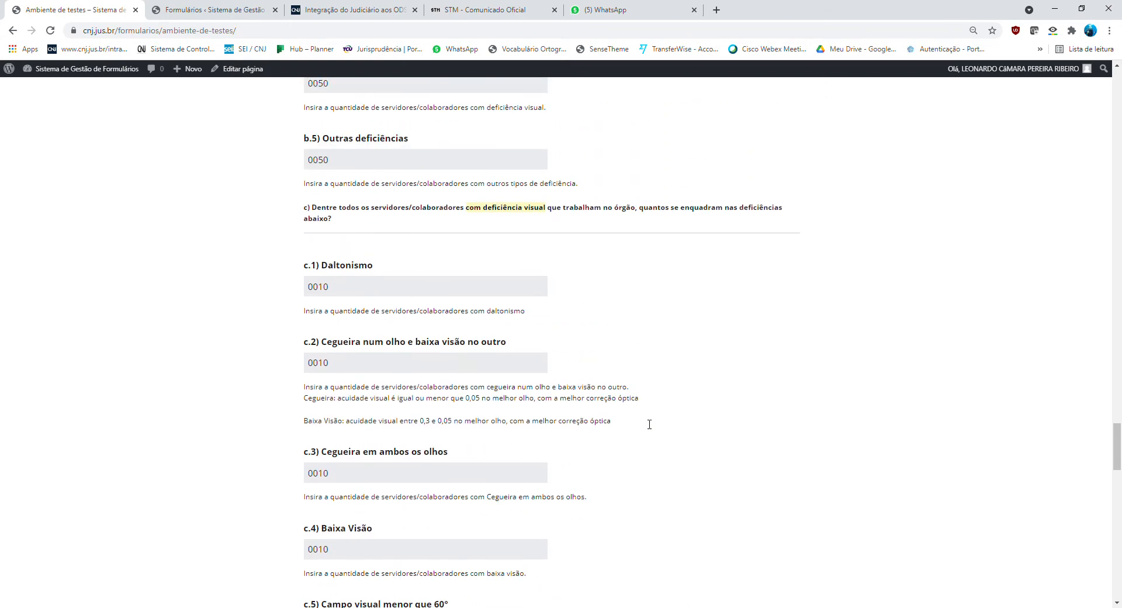
{"action": "scroll", "coordinate": [412, 333], "scroll_direction": "up", "scroll_amount": 2}
{"action": "scroll", "coordinate": [410, 332], "scroll_direction": "up", "scroll_amount": 5}
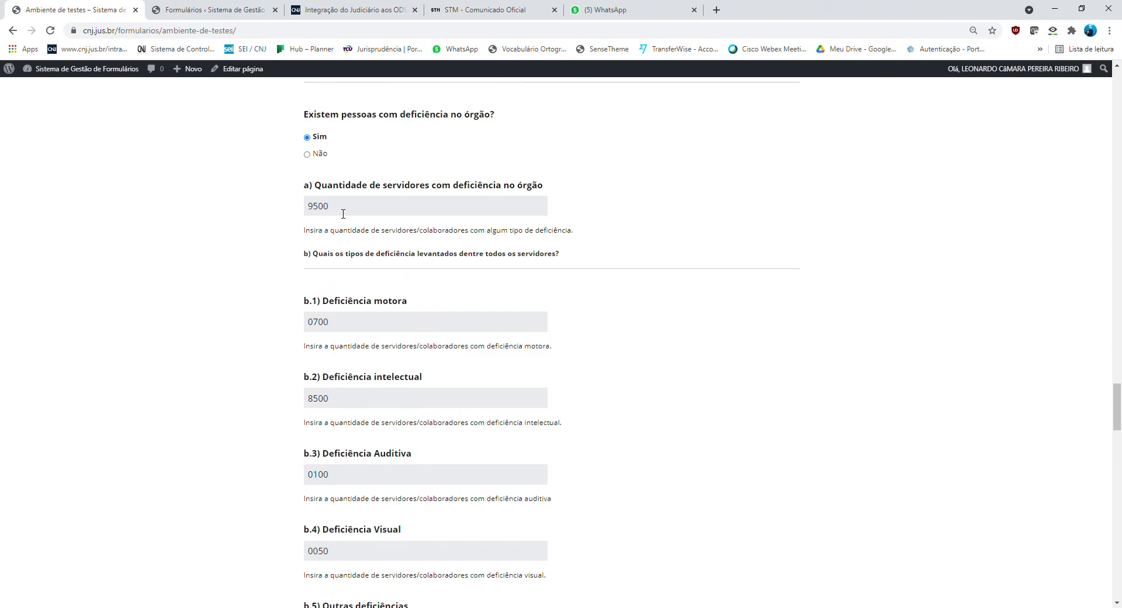
{"action": "scroll", "coordinate": [396, 239], "scroll_direction": "down", "scroll_amount": 16}
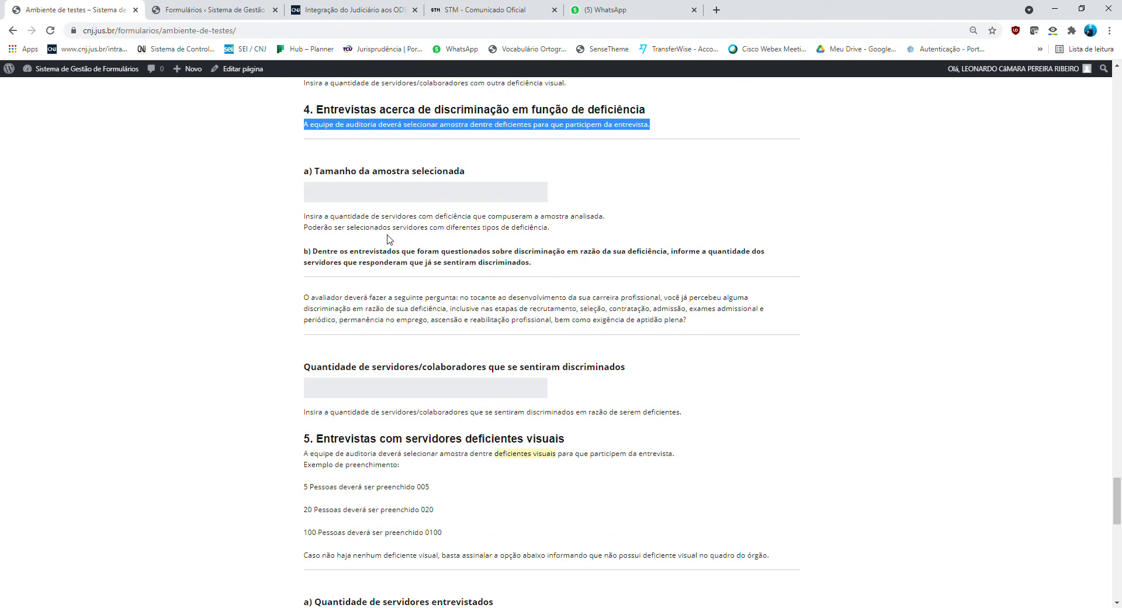
{"action": "scroll", "coordinate": [488, 290], "scroll_direction": "up", "scroll_amount": 1}
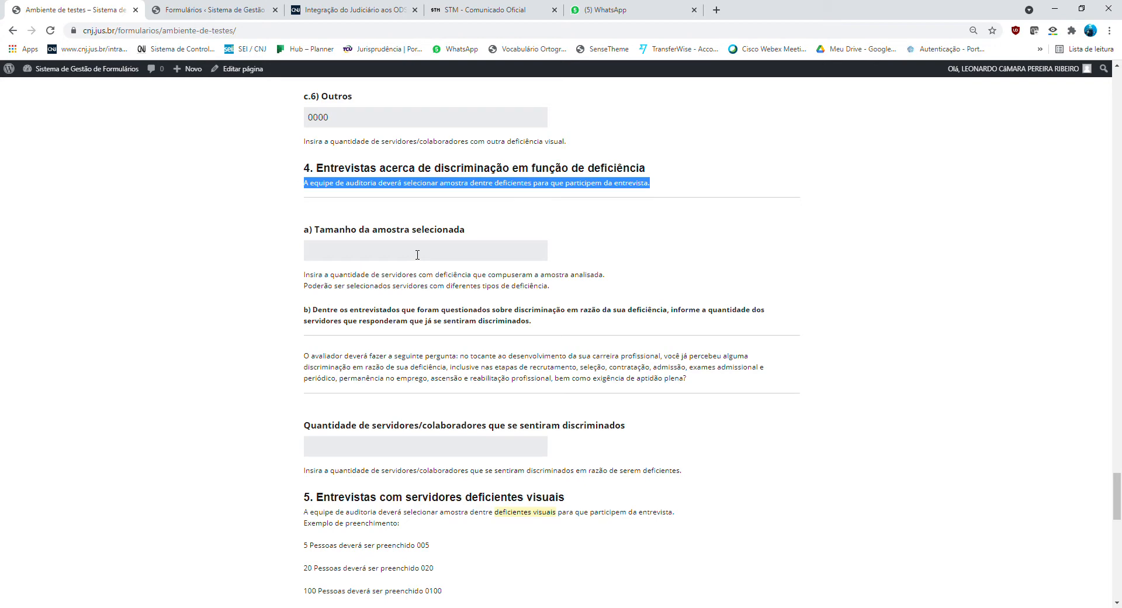
{"action": "left_click", "coordinate": [333, 254]}
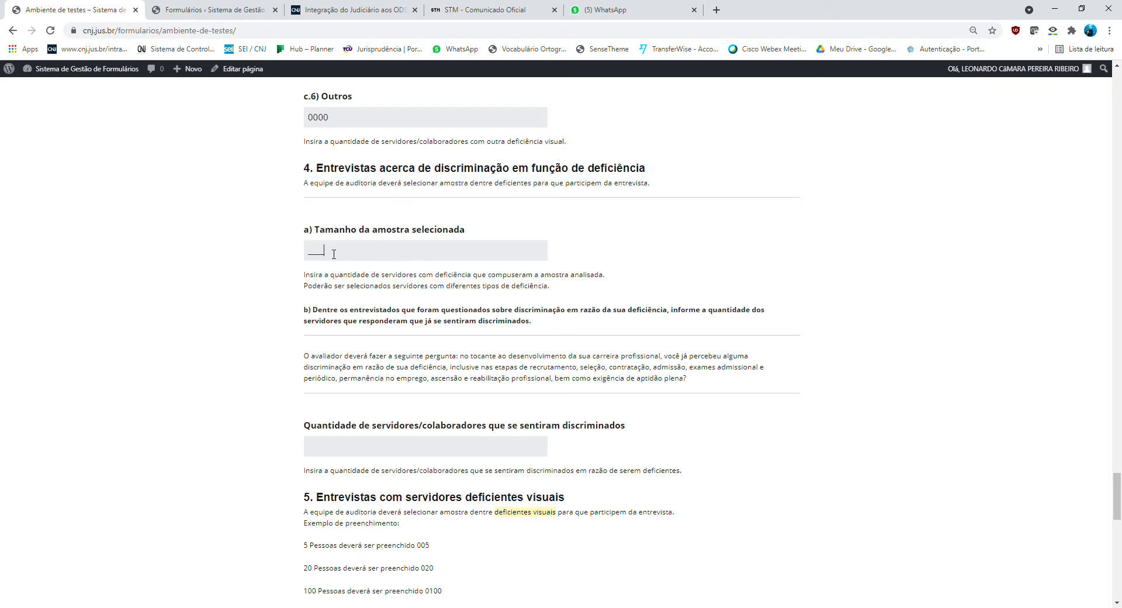
{"action": "left_click_drag", "start_coordinate": [310, 256], "coordinate": [342, 258]}
{"action": "type", "text": "1500"}
Step: Set the quantity of employees who felt discriminated against in section 4 to 0050
{"action": "scroll", "coordinate": [487, 321], "scroll_direction": "up", "scroll_amount": 10}
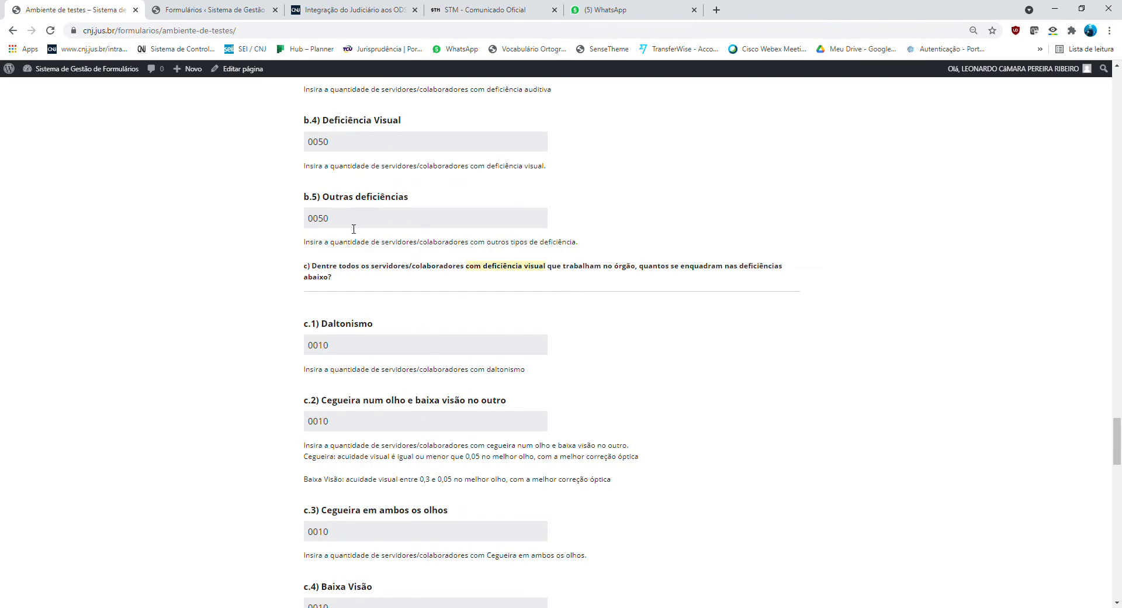
{"action": "scroll", "coordinate": [354, 229], "scroll_direction": "up", "scroll_amount": 8}
{"action": "scroll", "coordinate": [361, 236], "scroll_direction": "up", "scroll_amount": 1}
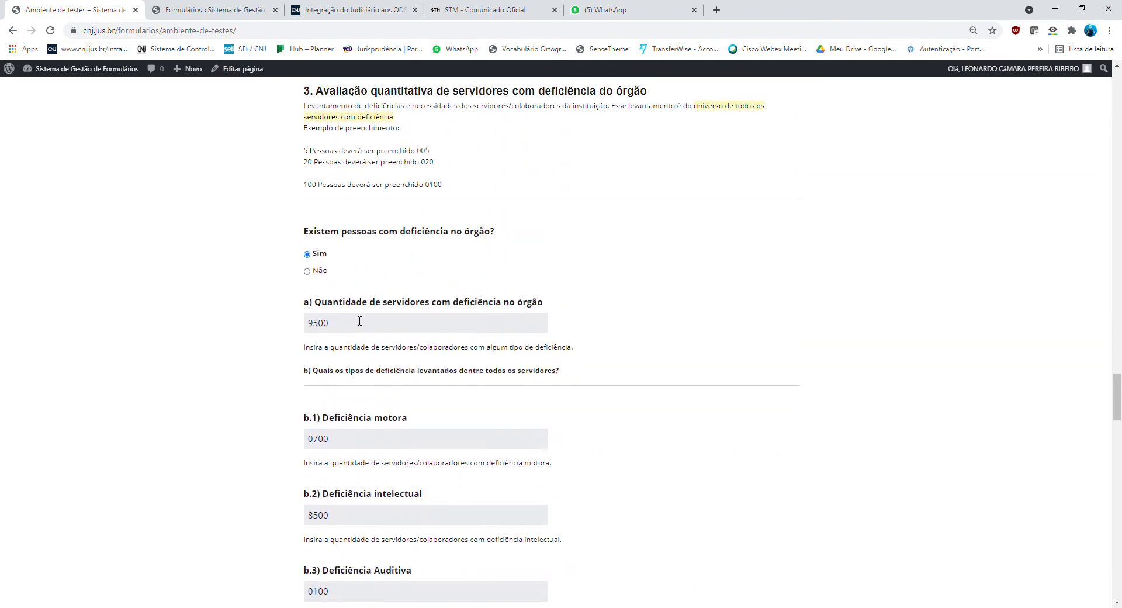
{"action": "scroll", "coordinate": [372, 322], "scroll_direction": "down", "scroll_amount": 20}
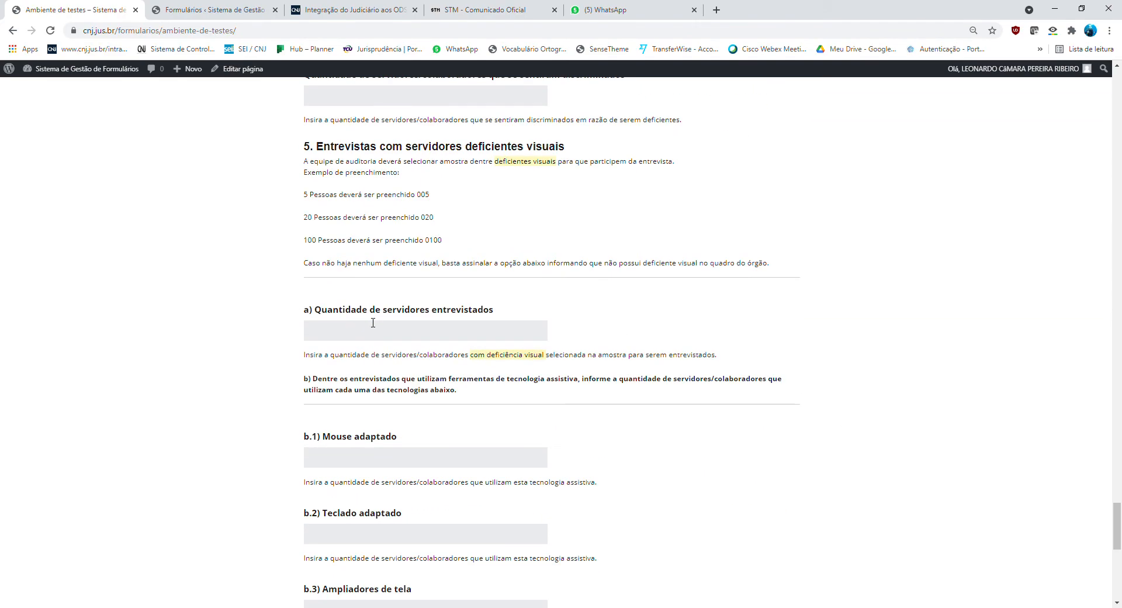
{"action": "scroll", "coordinate": [369, 321], "scroll_direction": "up", "scroll_amount": 3}
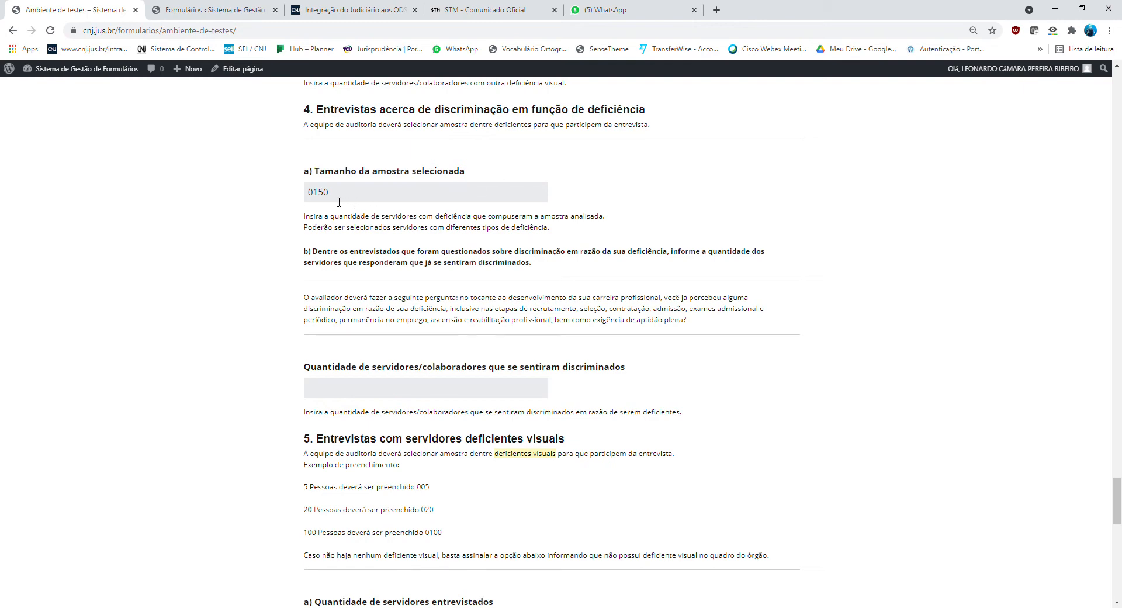
{"action": "left_click", "coordinate": [323, 388]}
{"action": "left_click_drag", "start_coordinate": [315, 389], "coordinate": [341, 395]}
{"action": "type", "text": "0050"}
Step: Examine the heading and instructions of section 5, Entrevistas com servidores deficientes visuais
{"action": "scroll", "coordinate": [416, 331], "scroll_direction": "down", "scroll_amount": 1}
{"action": "scroll", "coordinate": [421, 305], "scroll_direction": "up", "scroll_amount": 3}
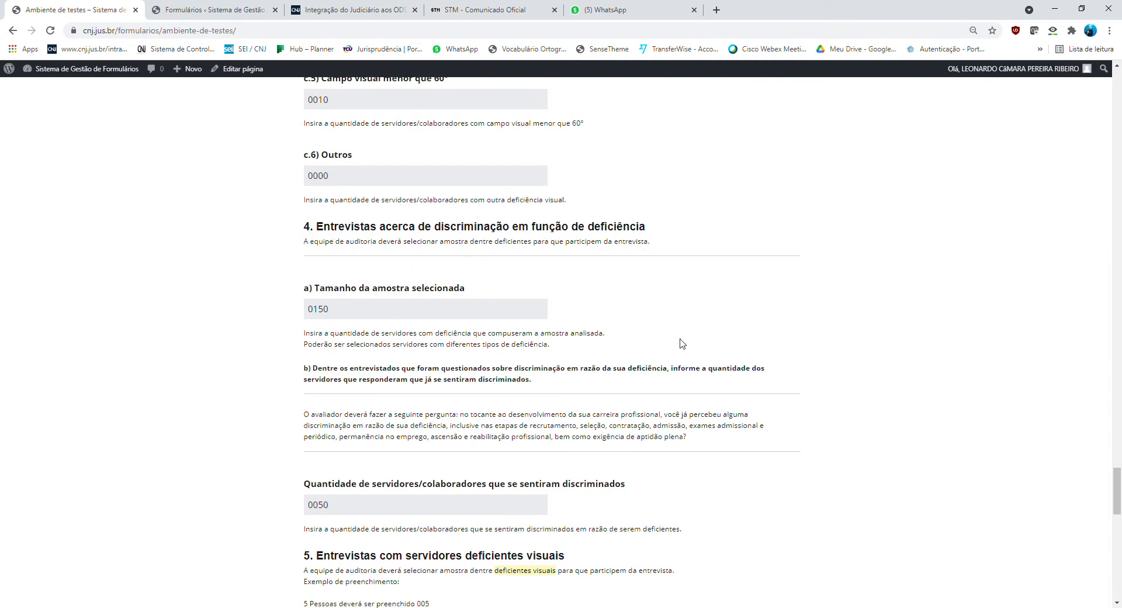
{"action": "scroll", "coordinate": [491, 318], "scroll_direction": "down", "scroll_amount": 4}
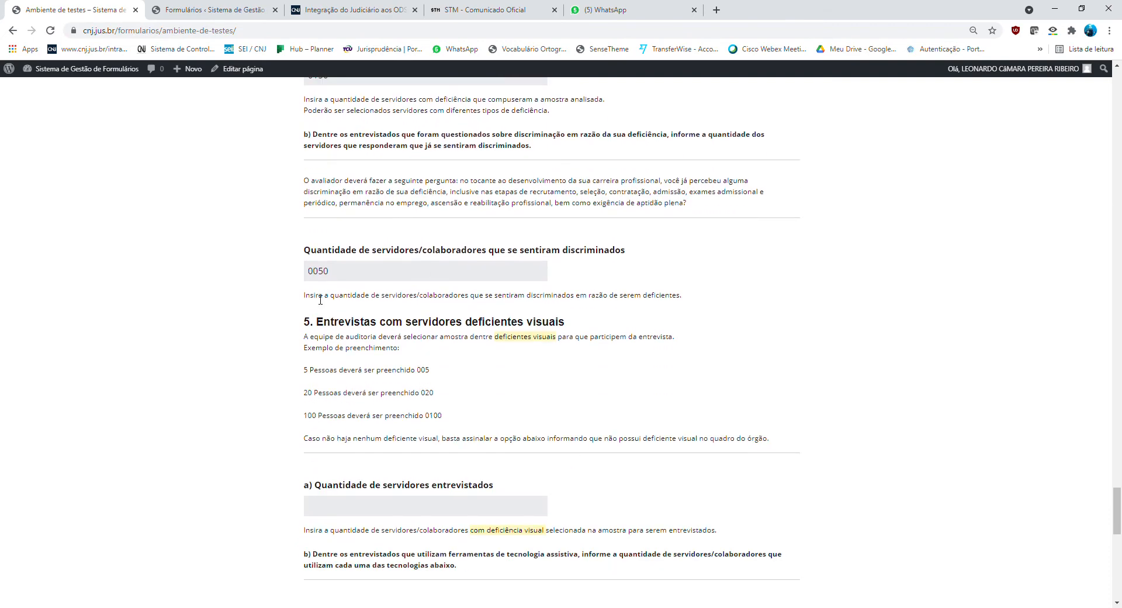
{"action": "left_click_drag", "start_coordinate": [303, 322], "coordinate": [571, 329]}
{"action": "left_click", "coordinate": [340, 329]}
{"action": "left_click_drag", "start_coordinate": [465, 326], "coordinate": [569, 331]}
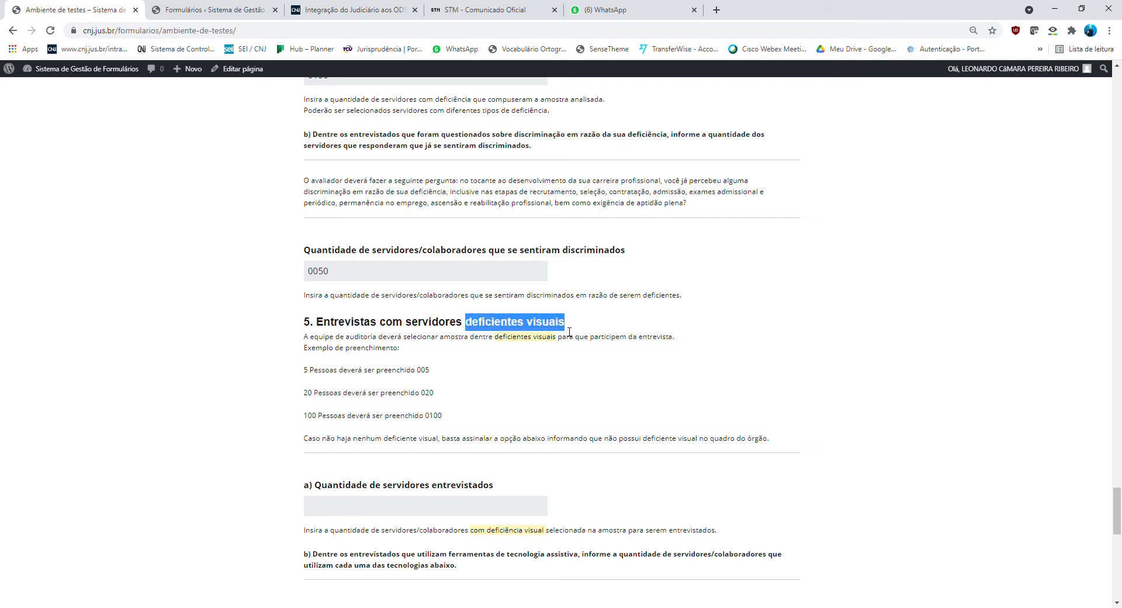
{"action": "left_click", "coordinate": [488, 348]}
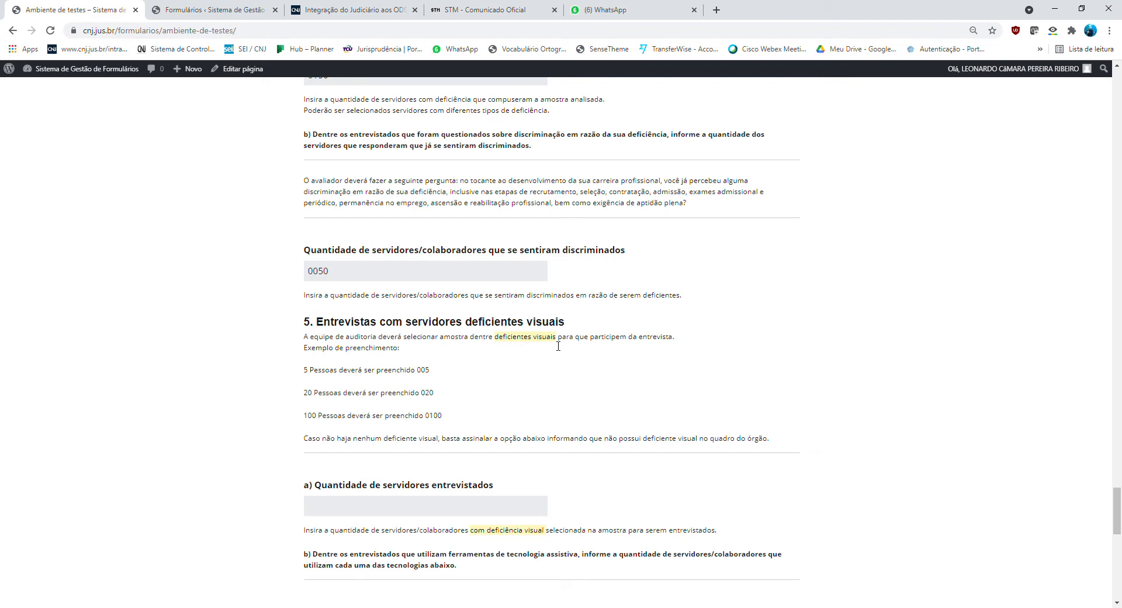
{"action": "scroll", "coordinate": [554, 346], "scroll_direction": "down", "scroll_amount": 1}
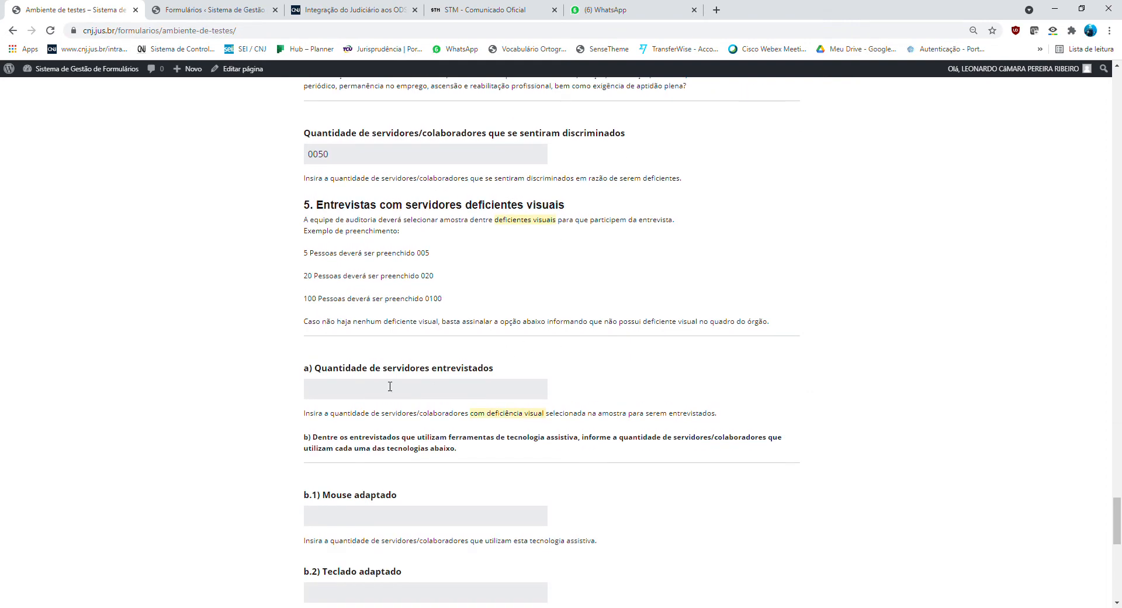
Step: Examine the quantity entered in b.4 Deficiência Visual and compare it with the interview instructions of section 5
{"action": "scroll", "coordinate": [545, 357], "scroll_direction": "up", "scroll_amount": 6}
{"action": "scroll", "coordinate": [544, 357], "scroll_direction": "up", "scroll_amount": 11}
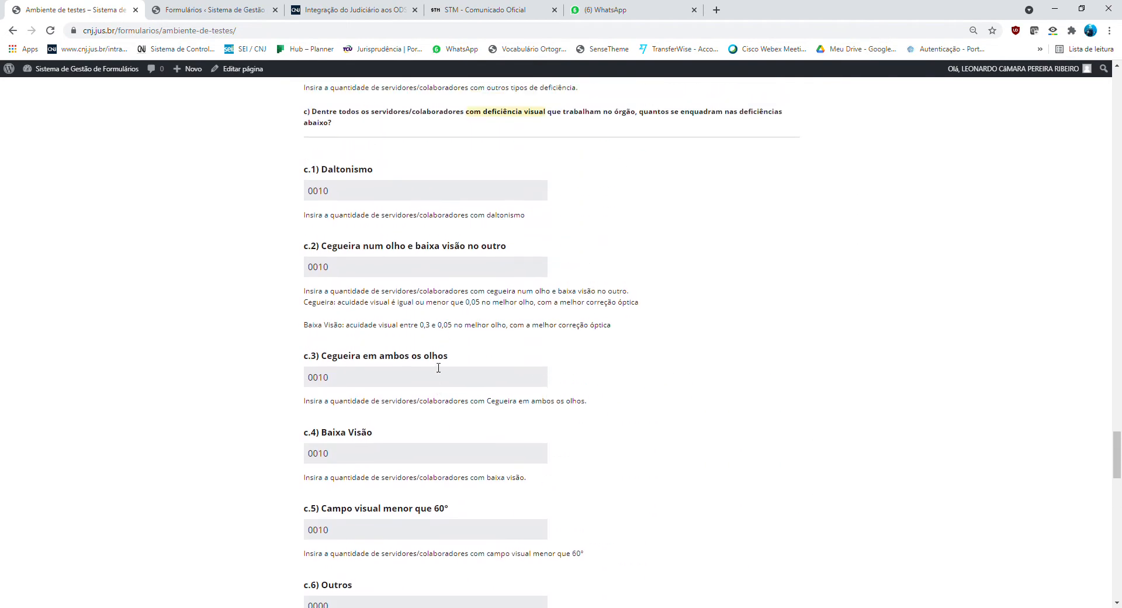
{"action": "scroll", "coordinate": [437, 366], "scroll_direction": "up", "scroll_amount": 4}
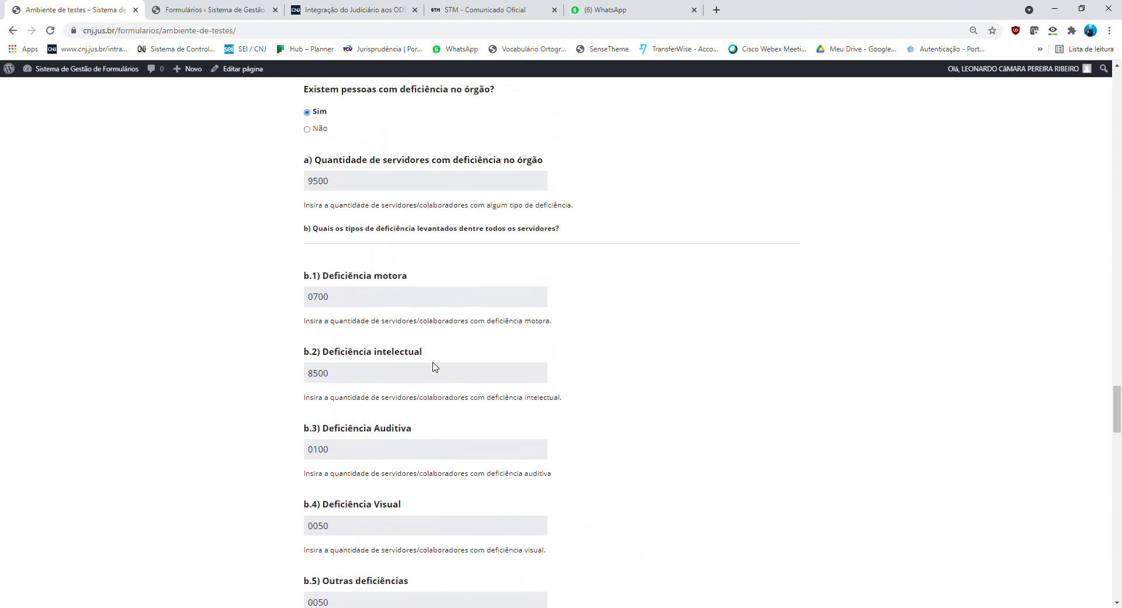
{"action": "scroll", "coordinate": [434, 367], "scroll_direction": "down", "scroll_amount": 2}
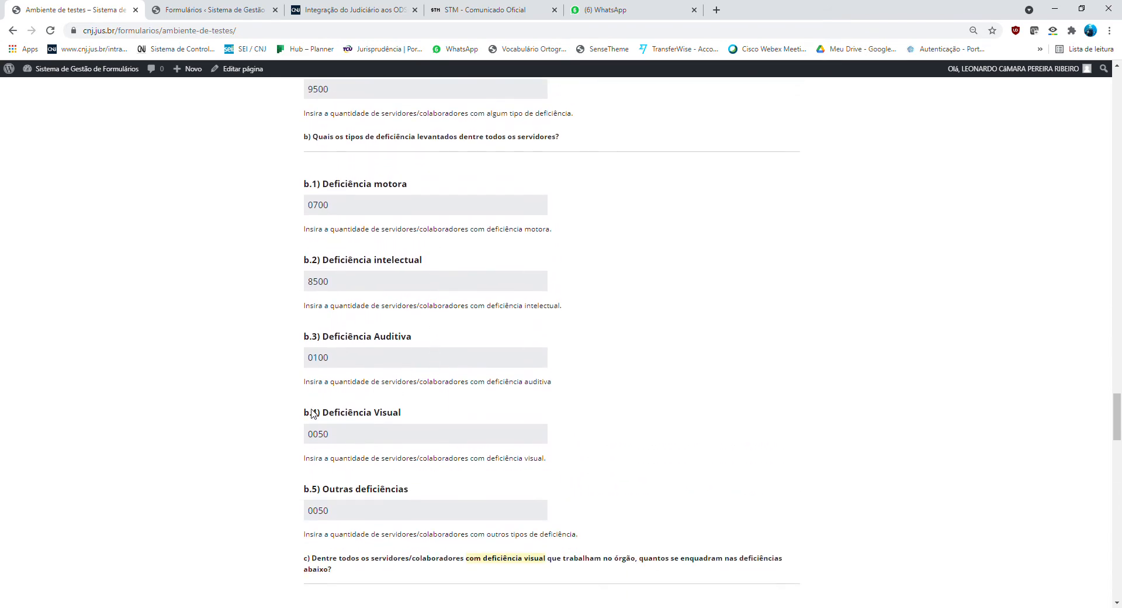
{"action": "double_click", "coordinate": [333, 439]}
{"action": "left_click_drag", "start_coordinate": [333, 439], "coordinate": [307, 446]}
{"action": "scroll", "coordinate": [306, 444], "scroll_direction": "down", "scroll_amount": 14}
{"action": "scroll", "coordinate": [336, 441], "scroll_direction": "down", "scroll_amount": 5}
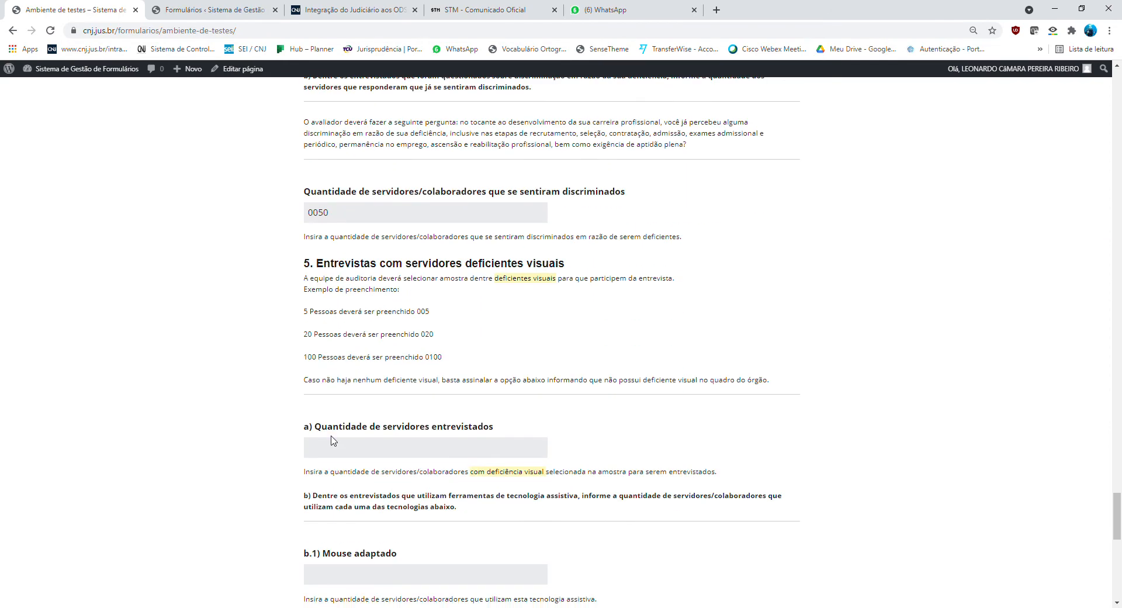
{"action": "scroll", "coordinate": [365, 422], "scroll_direction": "down", "scroll_amount": 1}
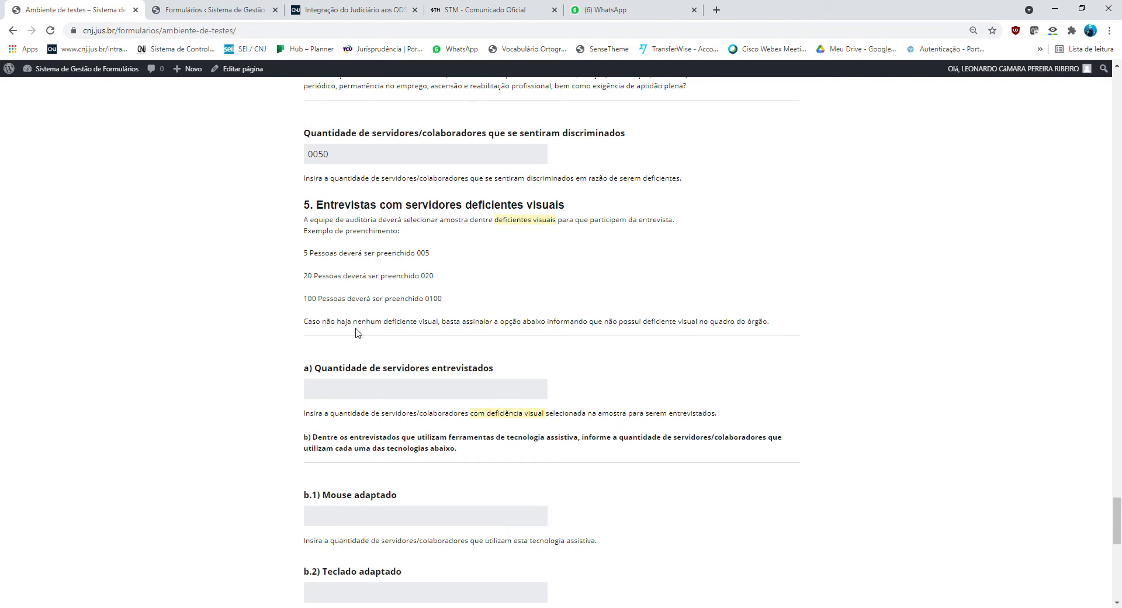
Step: Set a) Quantidade de servidores entrevistados in section 5, on visually impaired employees, to 025
{"action": "scroll", "coordinate": [358, 332], "scroll_direction": "down", "scroll_amount": 1}
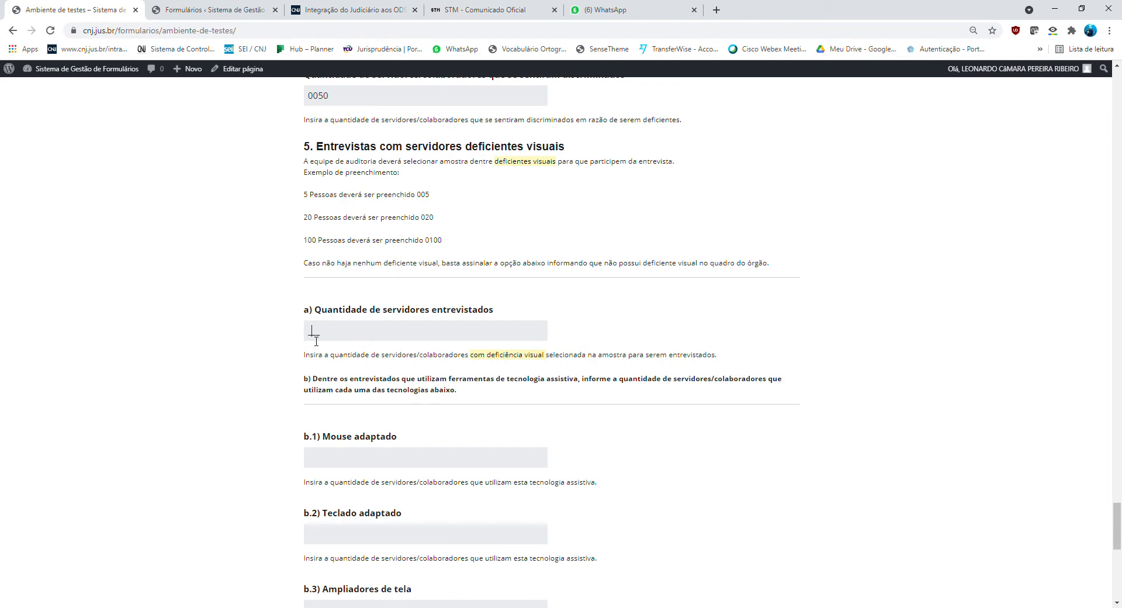
{"action": "left_click", "coordinate": [313, 338]}
{"action": "type", "text": "0"}
{"action": "type", "text": "0"}
{"action": "type", "text": "2"}
{"action": "key", "text": "BackSpace"}
{"action": "type", "text": "5"}
Step: Set the quantity of employees using b.1 Mouse adaptado to 0010
{"action": "scroll", "coordinate": [313, 372], "scroll_direction": "down", "scroll_amount": 1}
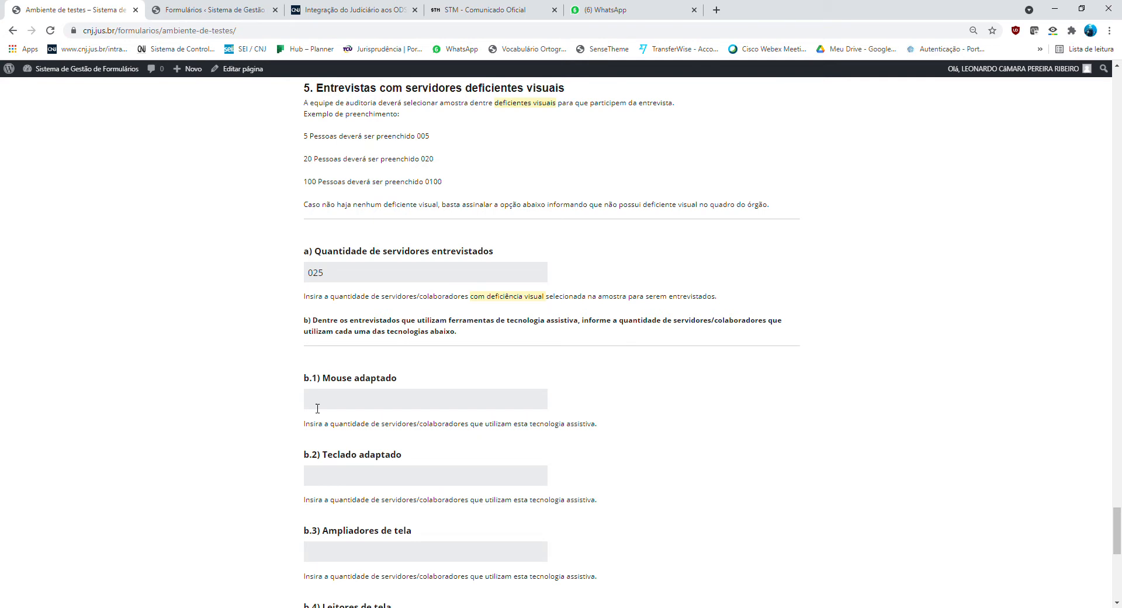
{"action": "scroll", "coordinate": [319, 418], "scroll_direction": "down", "scroll_amount": 3}
{"action": "scroll", "coordinate": [318, 476], "scroll_direction": "down", "scroll_amount": 2}
{"action": "scroll", "coordinate": [319, 296], "scroll_direction": "up", "scroll_amount": 3}
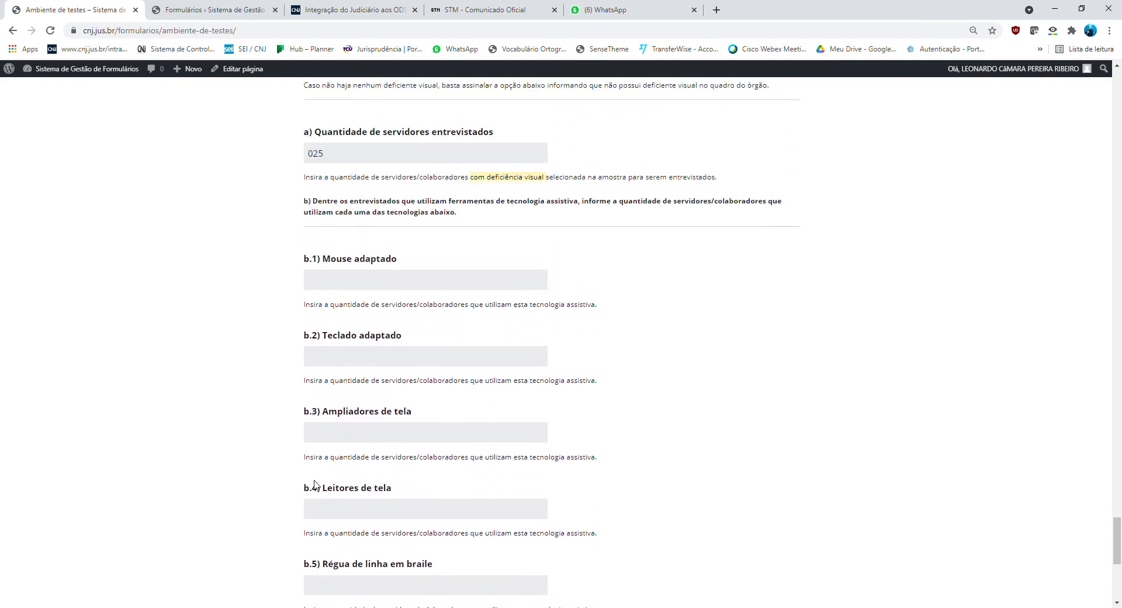
{"action": "left_click", "coordinate": [318, 289]}
{"action": "left_click_drag", "start_coordinate": [309, 286], "coordinate": [332, 291]}
{"action": "type", "text": "0010"}
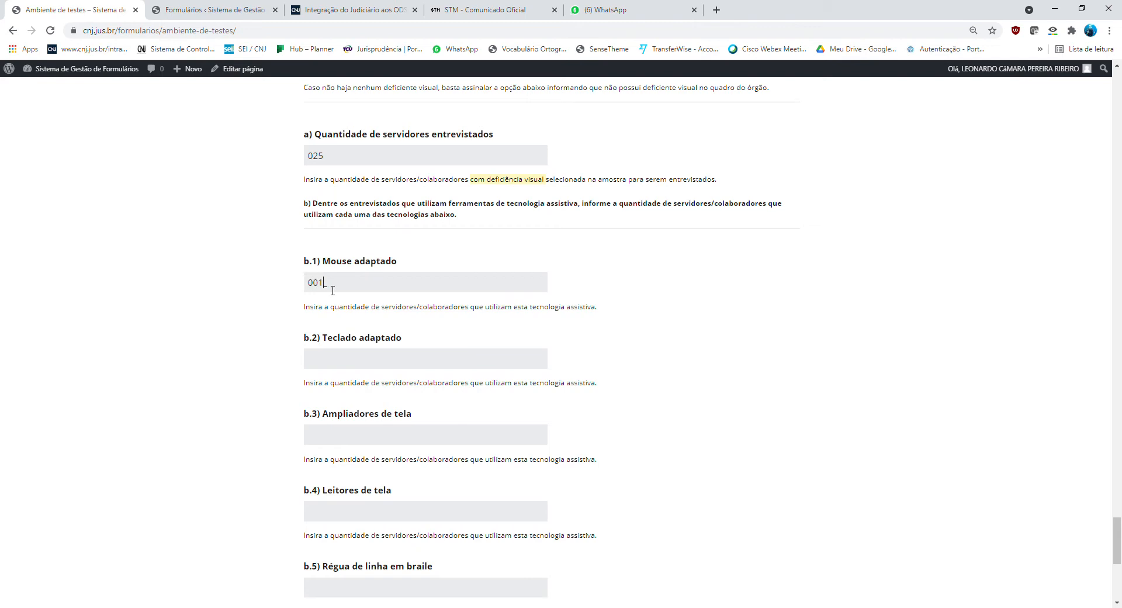
Step: Set the quantity of employees using b.2 Teclado adaptado to 0002
{"action": "left_click", "coordinate": [313, 361]}
{"action": "type", "text": "0025"}
{"action": "key", "text": "BackSpace"}
{"action": "key", "text": "BackSpace"}
{"action": "type", "text": "02"}
Step: Set b.3 Ampliadores de tela to 0003 and b.4 Leitores de tela to 0005
{"action": "left_click", "coordinate": [320, 440]}
{"action": "type", "text": "0003"}
{"action": "scroll", "coordinate": [318, 421], "scroll_direction": "down", "scroll_amount": 2}
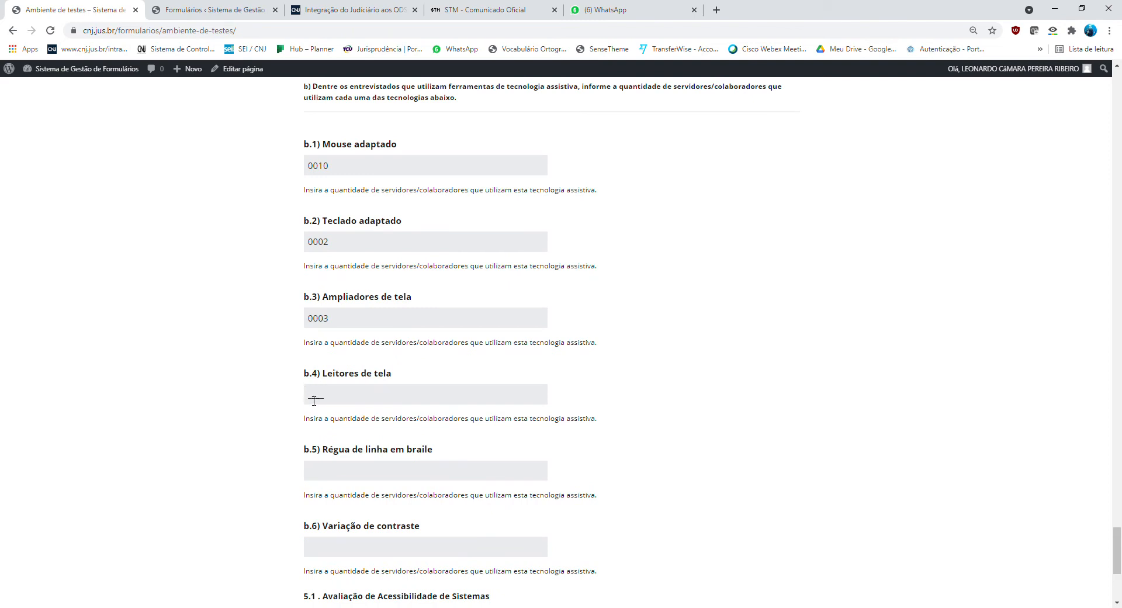
{"action": "type", "text": "0005"}
Step: Set b.5 Régua de linha em braile to 0003 and b.6 Variação de contraste to 0002
{"action": "left_click", "coordinate": [318, 473]}
{"action": "left_click_drag", "start_coordinate": [312, 475], "coordinate": [338, 474]}
{"action": "type", "text": "003"}
{"action": "key", "text": "Left"}
{"action": "type", "text": "0"}
{"action": "left_click", "coordinate": [316, 547]}
{"action": "type", "text": "0002"}
Step: Compare the quantity of interviewed visually impaired employees with the assistive technology quantities in b.1 to b.6
{"action": "scroll", "coordinate": [341, 497], "scroll_direction": "down", "scroll_amount": 1}
{"action": "scroll", "coordinate": [344, 492], "scroll_direction": "up", "scroll_amount": 4}
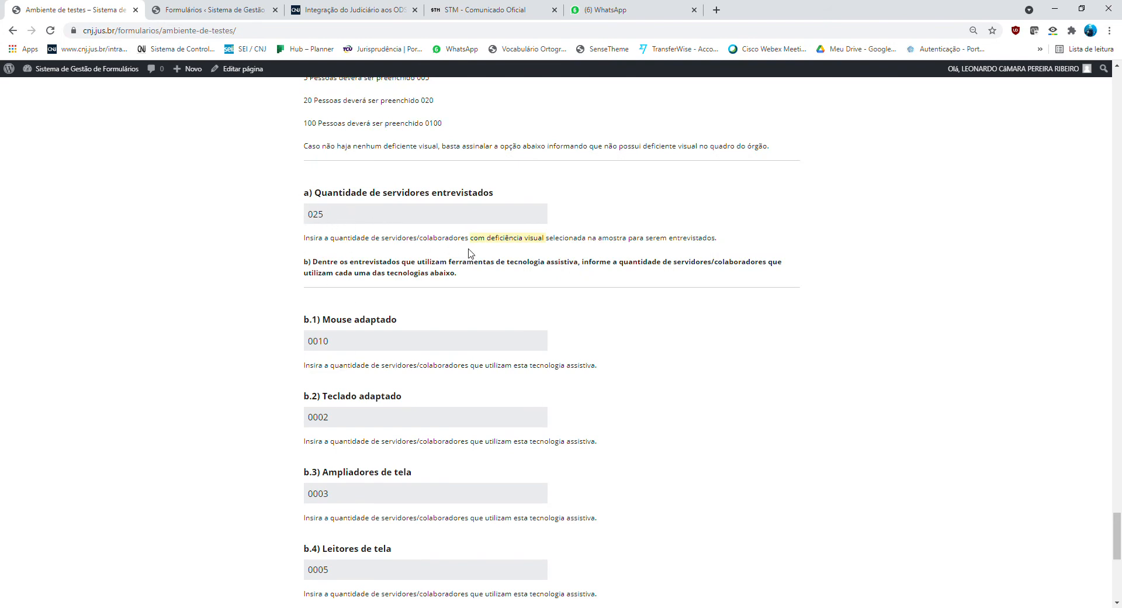
{"action": "left_click_drag", "start_coordinate": [470, 240], "coordinate": [544, 240]}
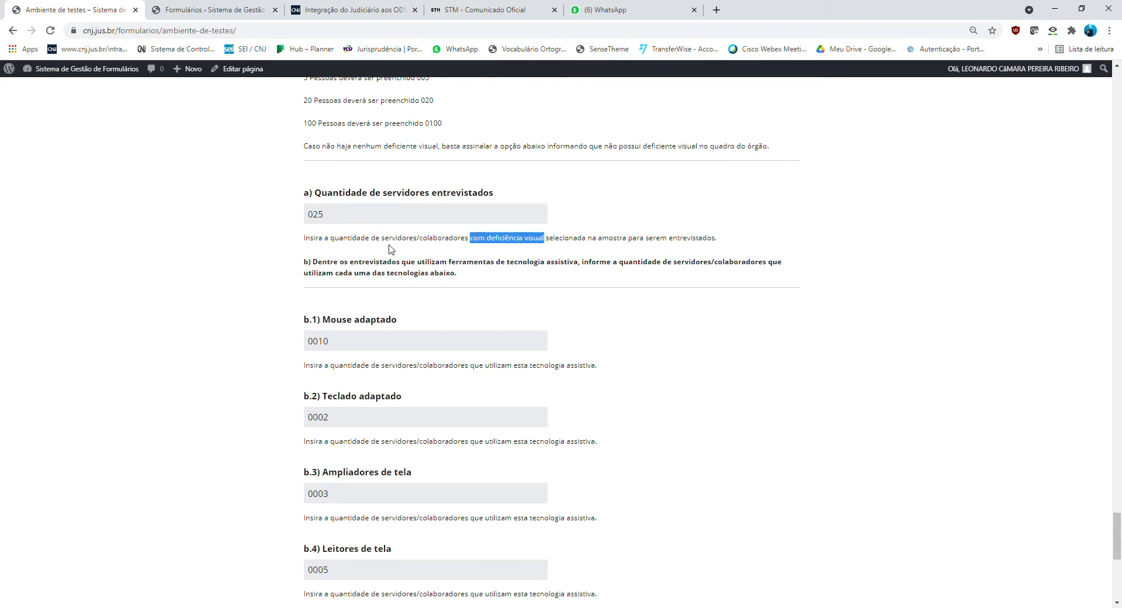
{"action": "double_click", "coordinate": [325, 217]}
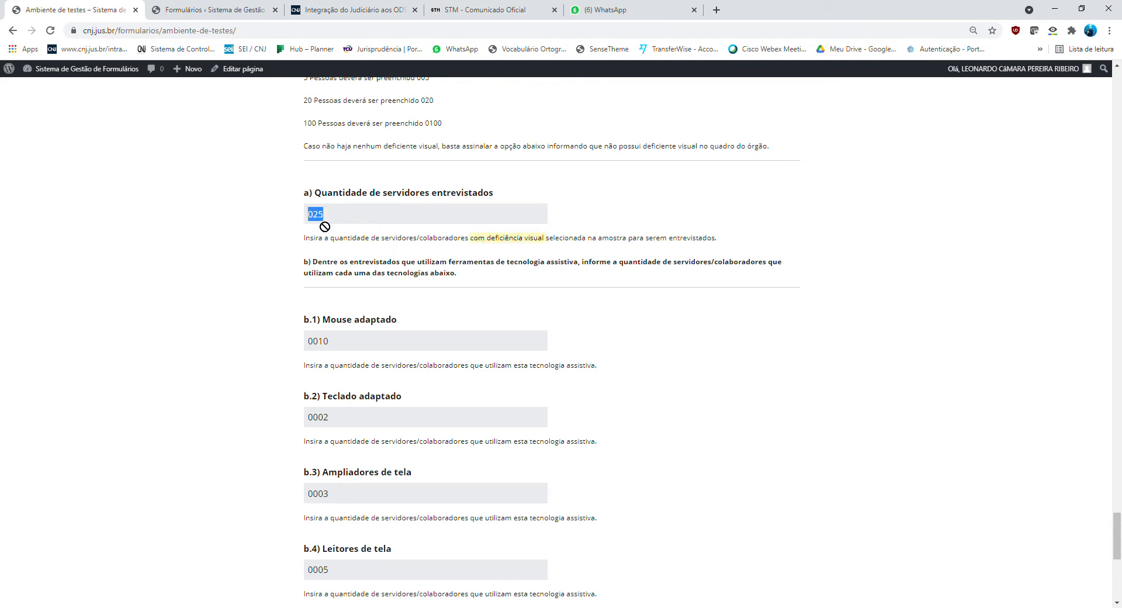
{"action": "scroll", "coordinate": [330, 327], "scroll_direction": "down", "scroll_amount": 2}
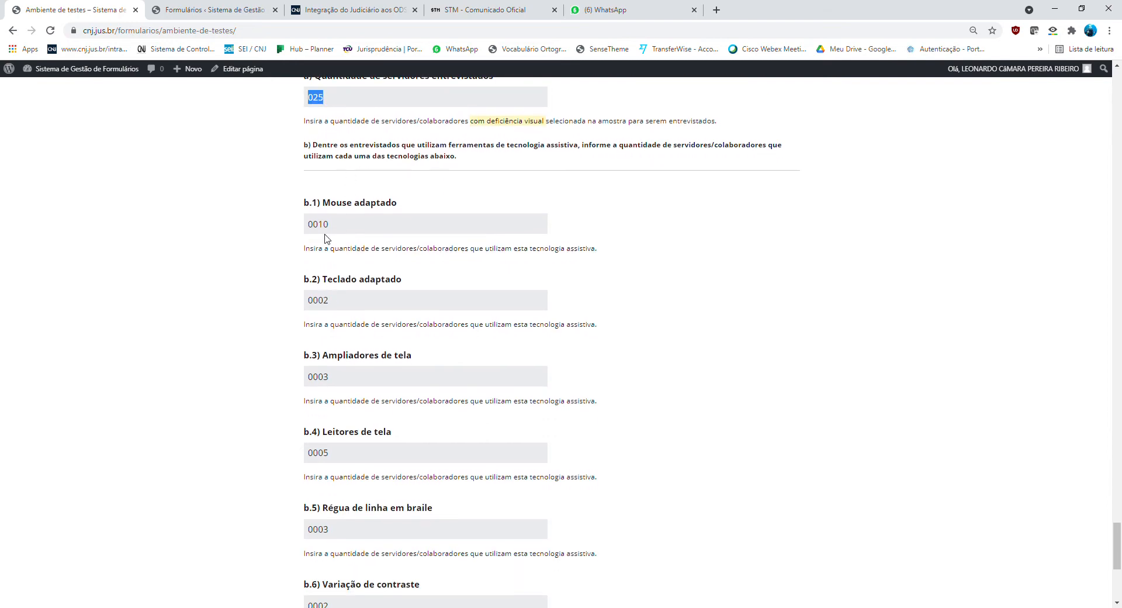
{"action": "scroll", "coordinate": [330, 341], "scroll_direction": "down", "scroll_amount": 2}
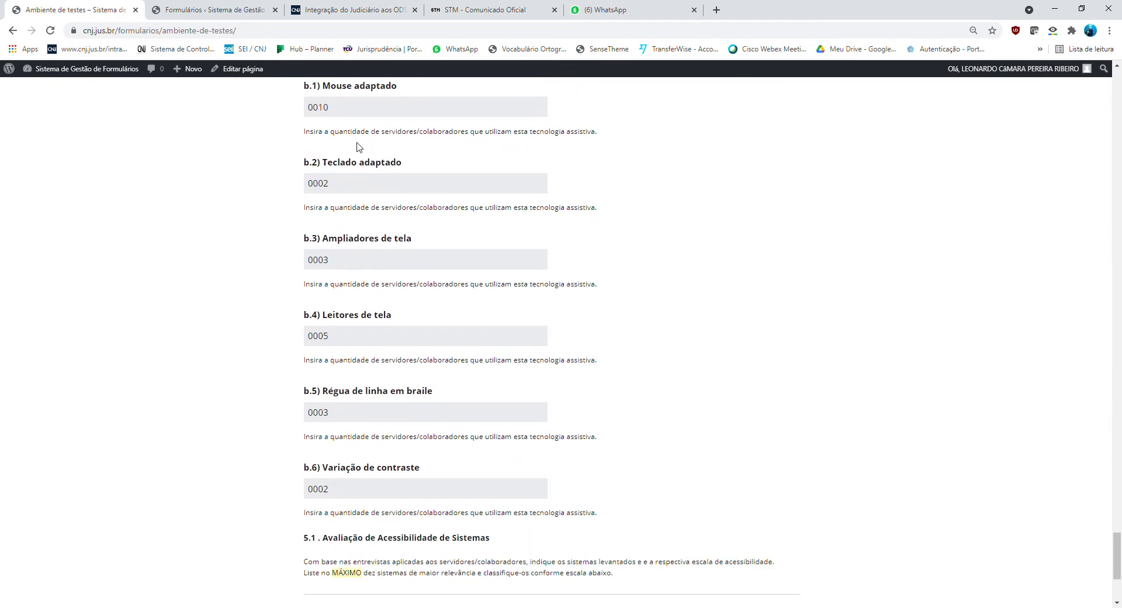
{"action": "scroll", "coordinate": [368, 184], "scroll_direction": "up", "scroll_amount": 1}
{"action": "scroll", "coordinate": [348, 264], "scroll_direction": "up", "scroll_amount": 3}
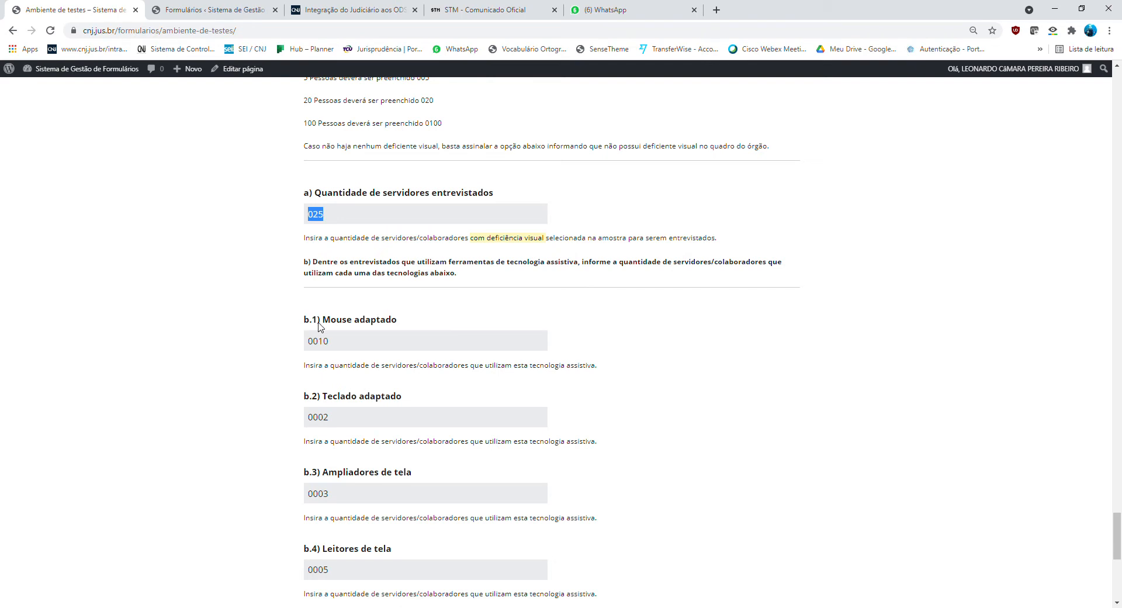
{"action": "scroll", "coordinate": [319, 336], "scroll_direction": "down", "scroll_amount": 1}
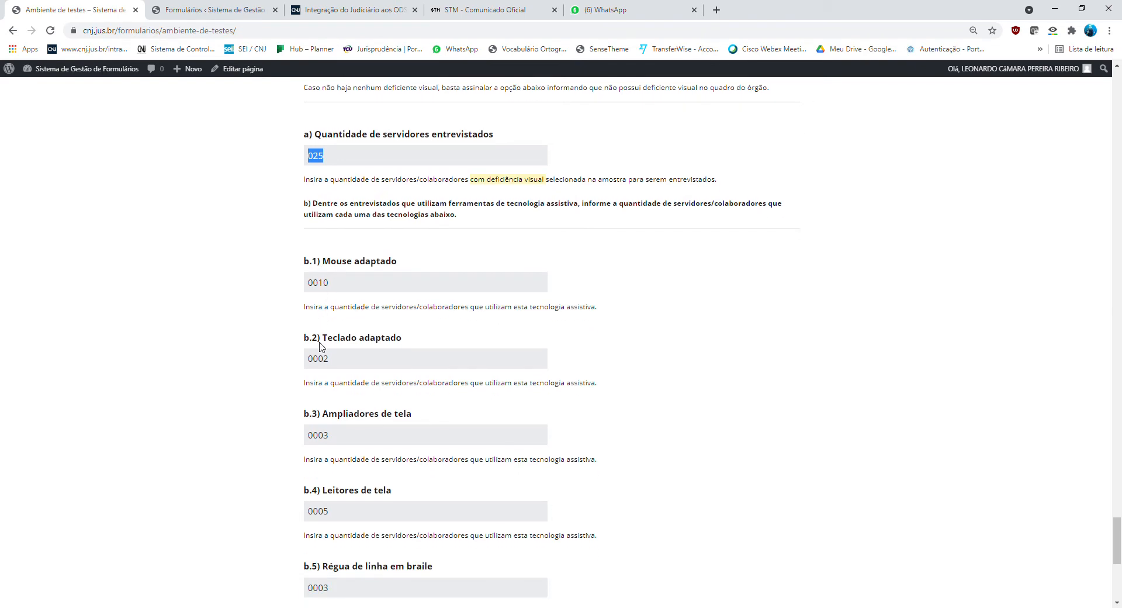
{"action": "scroll", "coordinate": [320, 346], "scroll_direction": "down", "scroll_amount": 1}
{"action": "scroll", "coordinate": [320, 346], "scroll_direction": "down", "scroll_amount": 1}
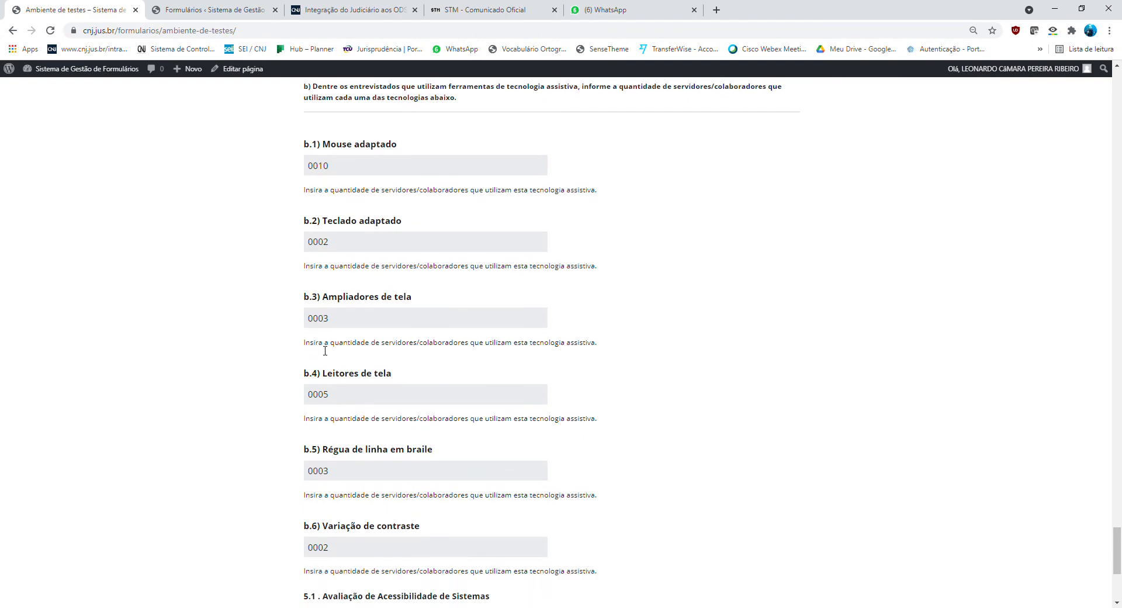
{"action": "scroll", "coordinate": [338, 471], "scroll_direction": "down", "scroll_amount": 3}
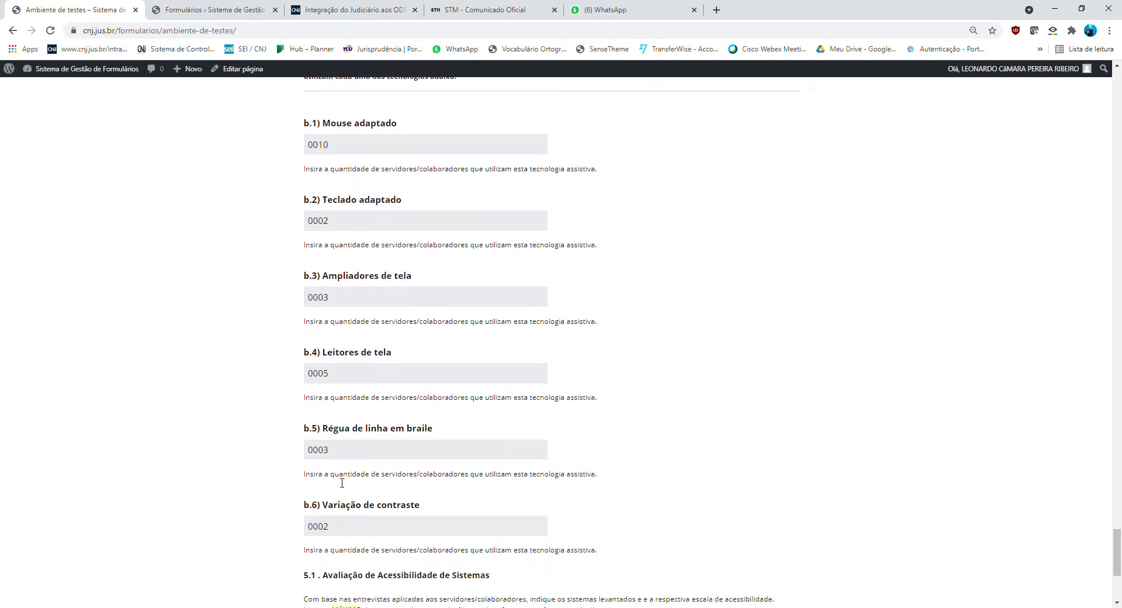
{"action": "scroll", "coordinate": [335, 469], "scroll_direction": "up", "scroll_amount": 1}
{"action": "scroll", "coordinate": [335, 469], "scroll_direction": "up", "scroll_amount": 5}
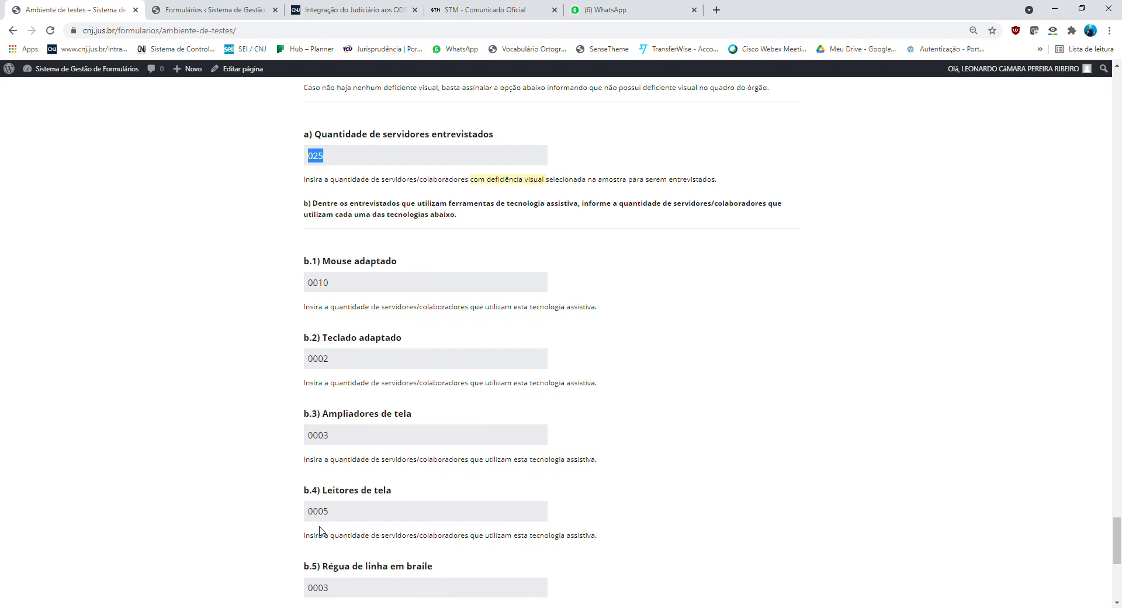
{"action": "scroll", "coordinate": [321, 381], "scroll_direction": "down", "scroll_amount": 3}
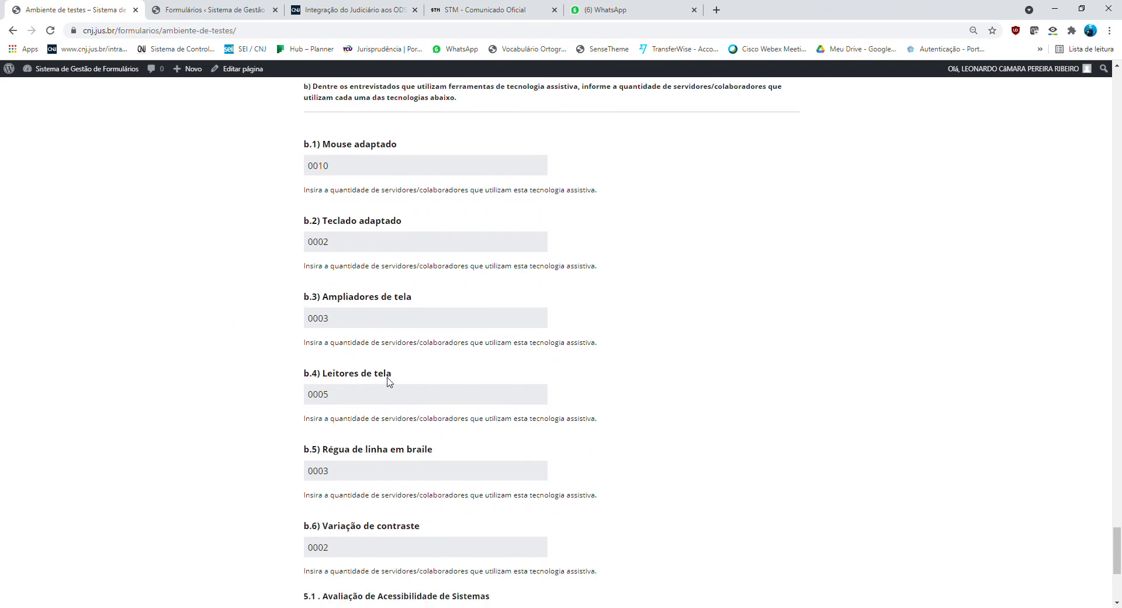
{"action": "double_click", "coordinate": [341, 323]}
{"action": "double_click", "coordinate": [325, 398]}
{"action": "scroll", "coordinate": [341, 397], "scroll_direction": "up", "scroll_amount": 2}
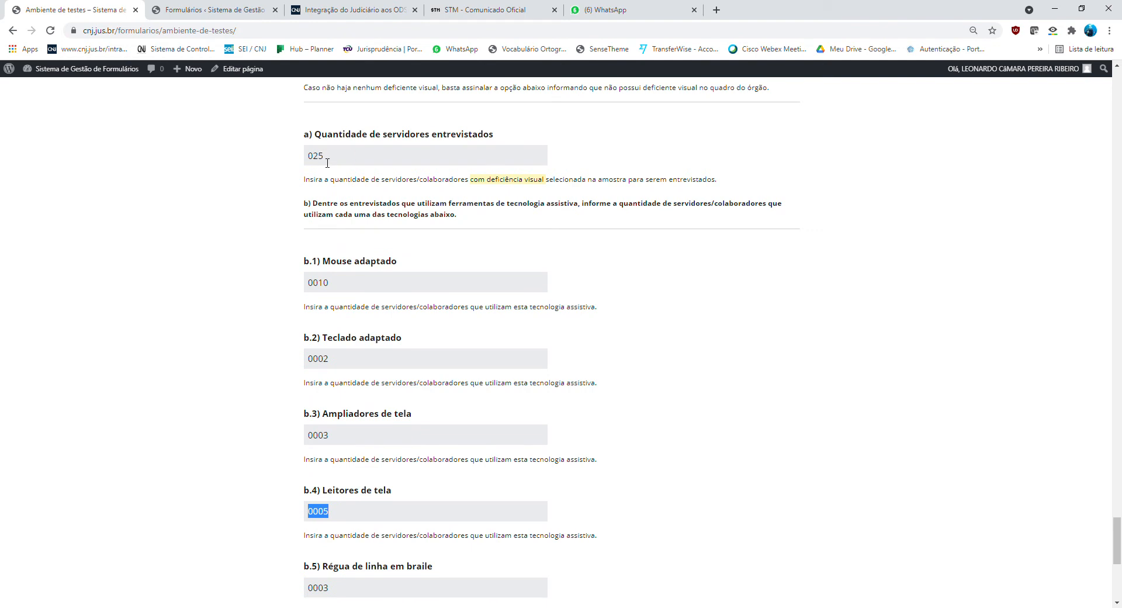
{"action": "left_click_drag", "start_coordinate": [310, 158], "coordinate": [332, 160]}
{"action": "left_click", "coordinate": [330, 162]}
Step: Examine the instructions of section 5.1, Avaliação de Acessibilidade de Sistemas, alongside the interview quantities of section 5
{"action": "scroll", "coordinate": [432, 418], "scroll_direction": "down", "scroll_amount": 6}
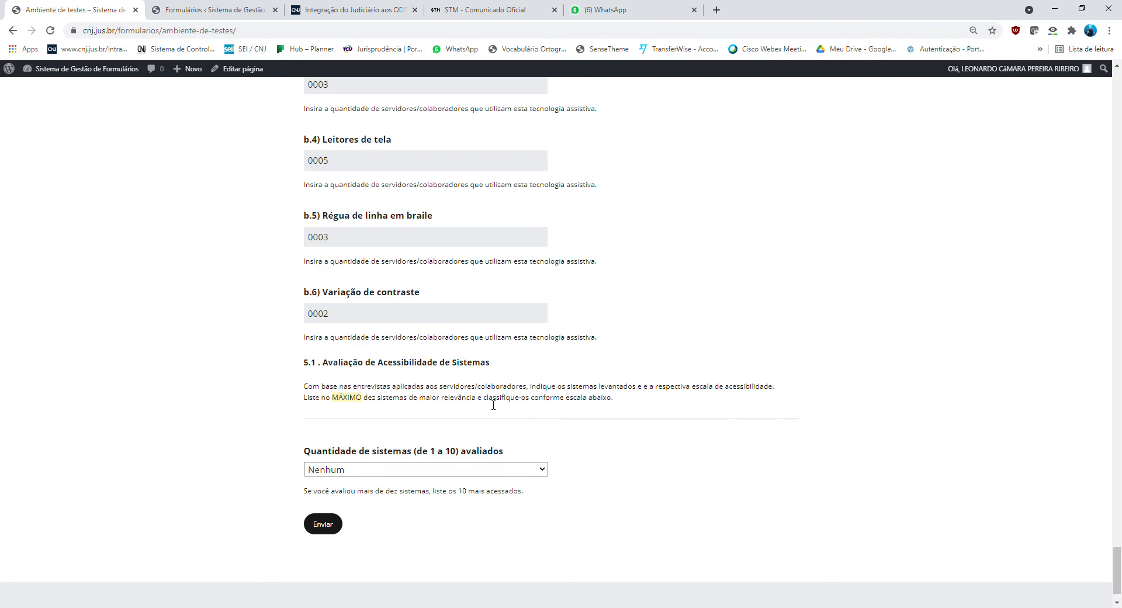
{"action": "scroll", "coordinate": [493, 405], "scroll_direction": "up", "scroll_amount": 10}
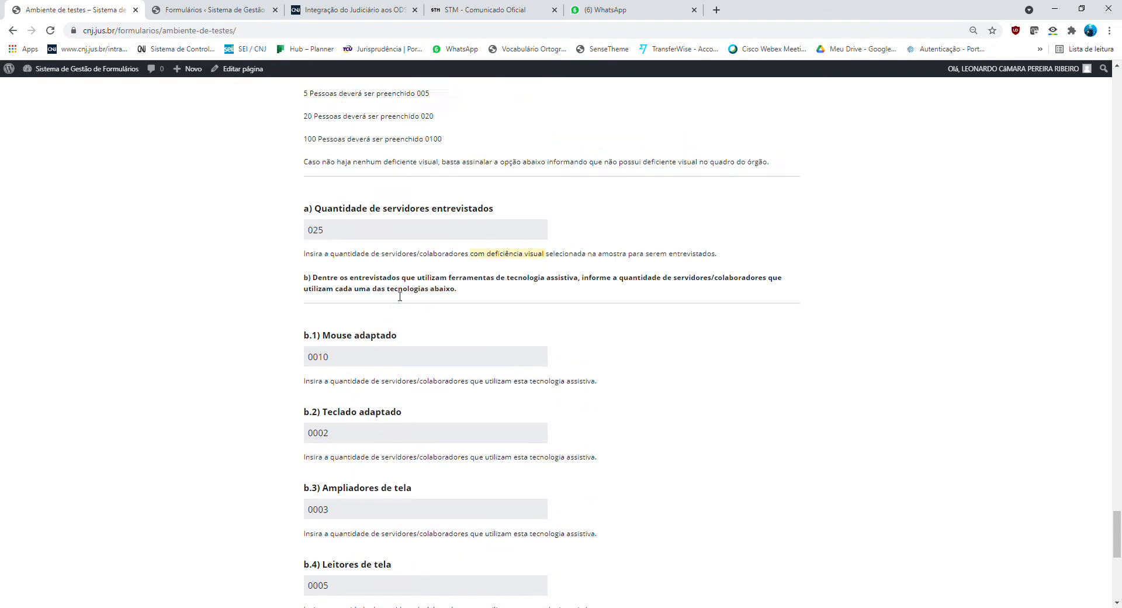
{"action": "scroll", "coordinate": [400, 295], "scroll_direction": "down", "scroll_amount": 10}
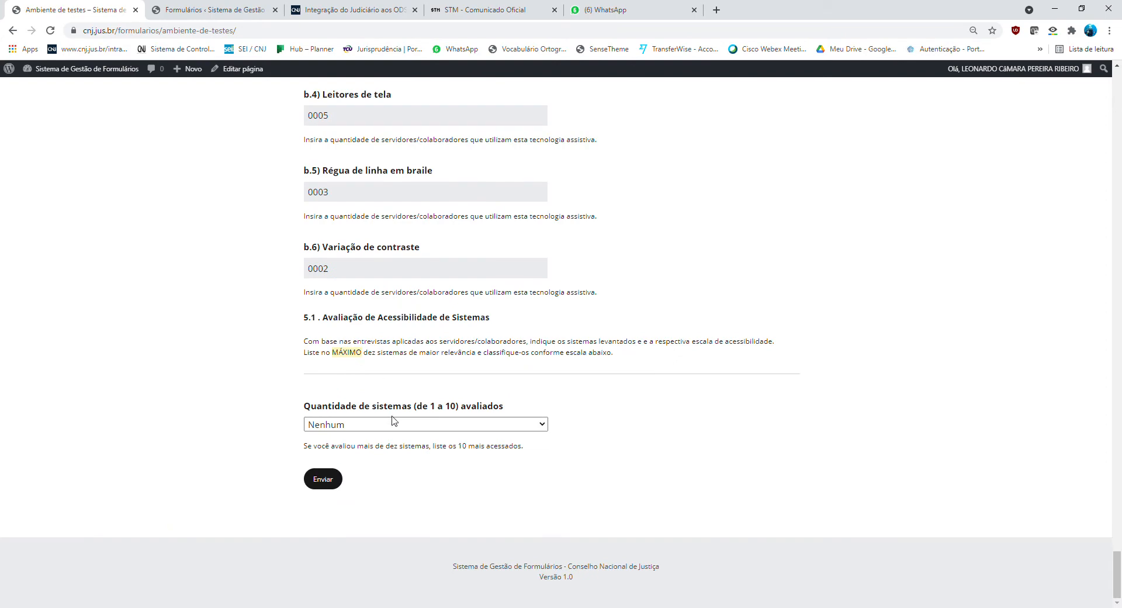
{"action": "scroll", "coordinate": [414, 402], "scroll_direction": "up", "scroll_amount": 5}
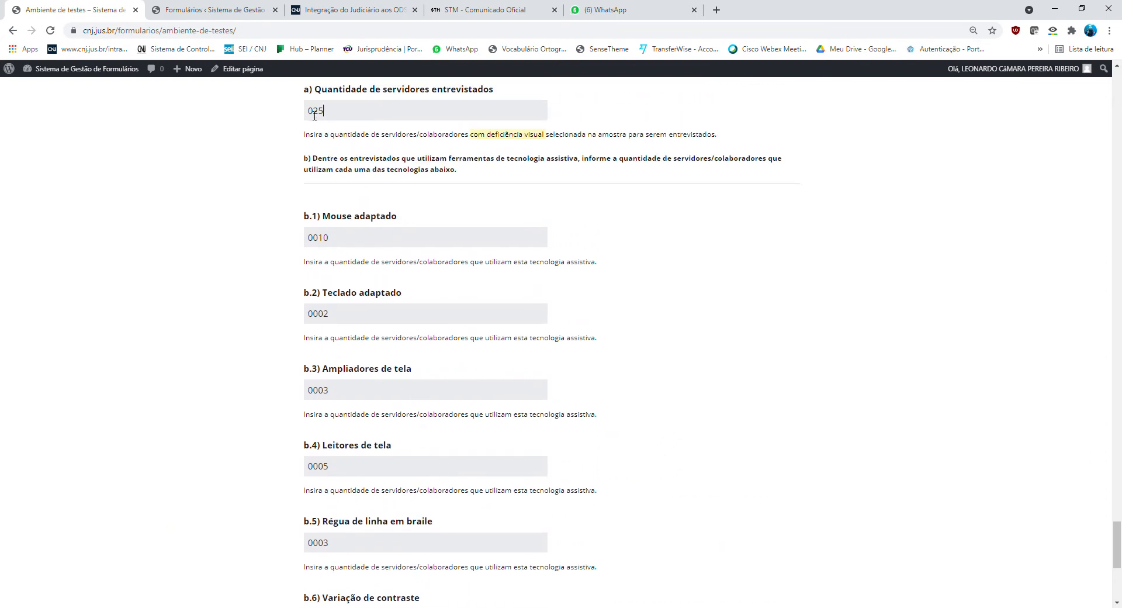
{"action": "scroll", "coordinate": [368, 339], "scroll_direction": "down", "scroll_amount": 5}
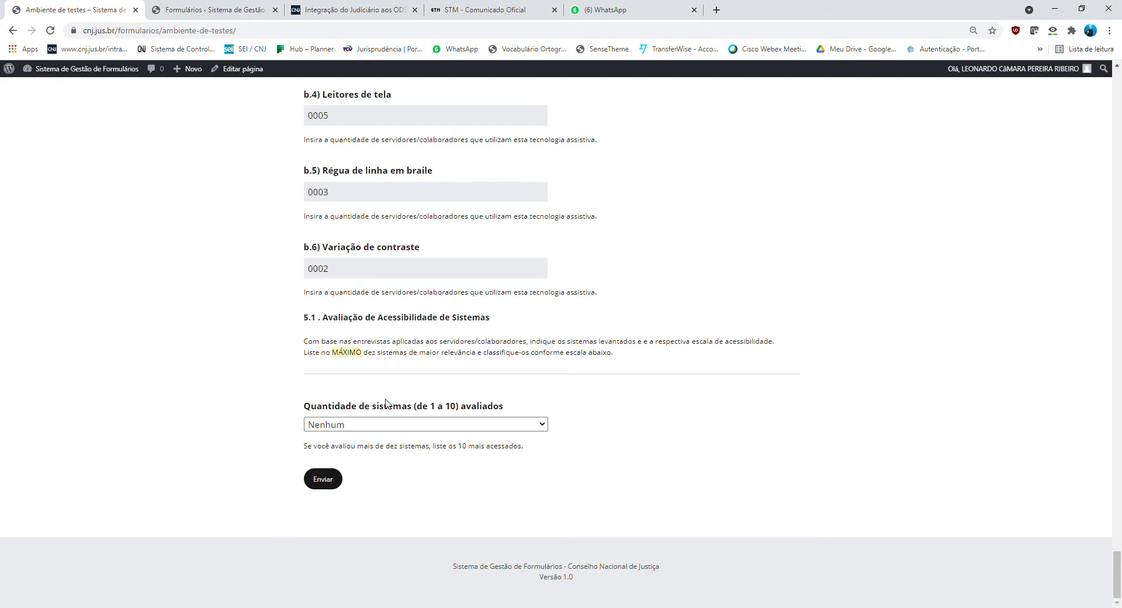
{"action": "scroll", "coordinate": [385, 402], "scroll_direction": "up", "scroll_amount": 2}
{"action": "scroll", "coordinate": [385, 402], "scroll_direction": "up", "scroll_amount": 3}
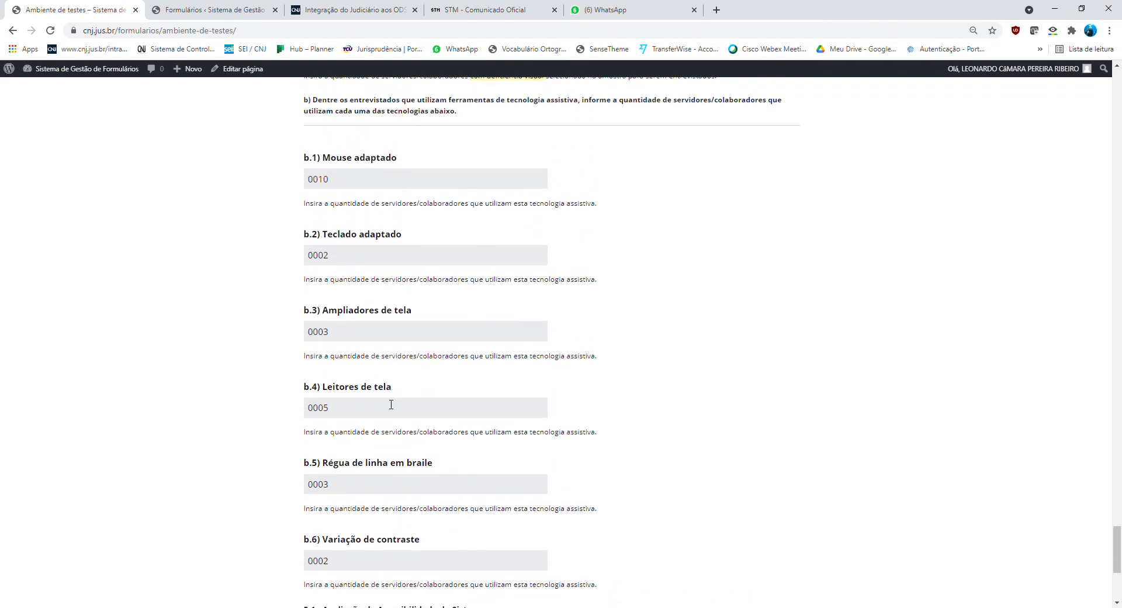
{"action": "scroll", "coordinate": [391, 404], "scroll_direction": "up", "scroll_amount": 3}
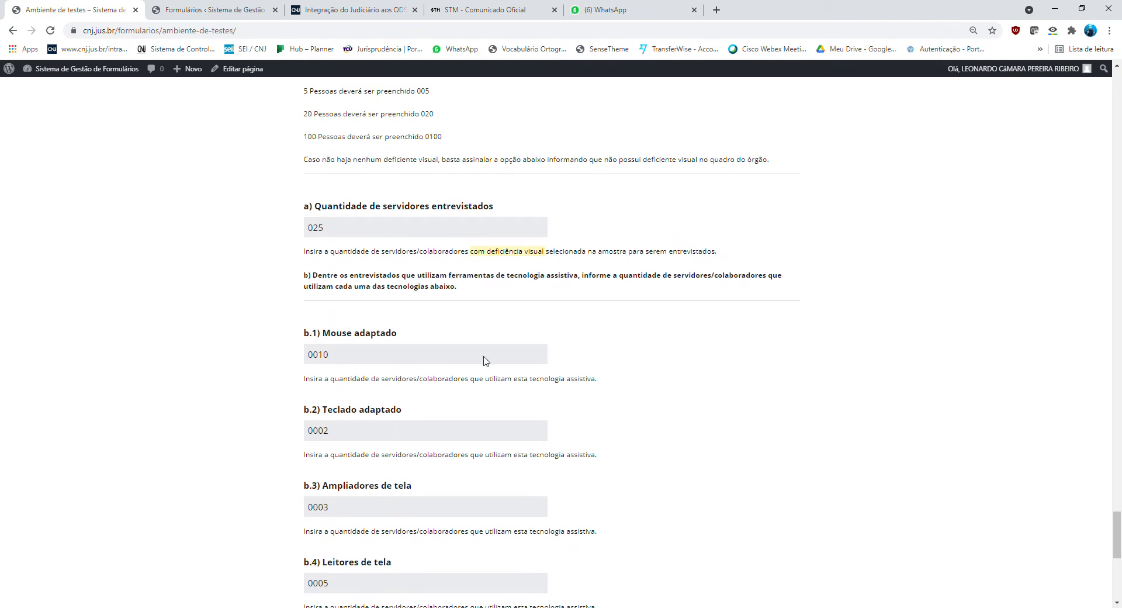
{"action": "scroll", "coordinate": [469, 364], "scroll_direction": "down", "scroll_amount": 8}
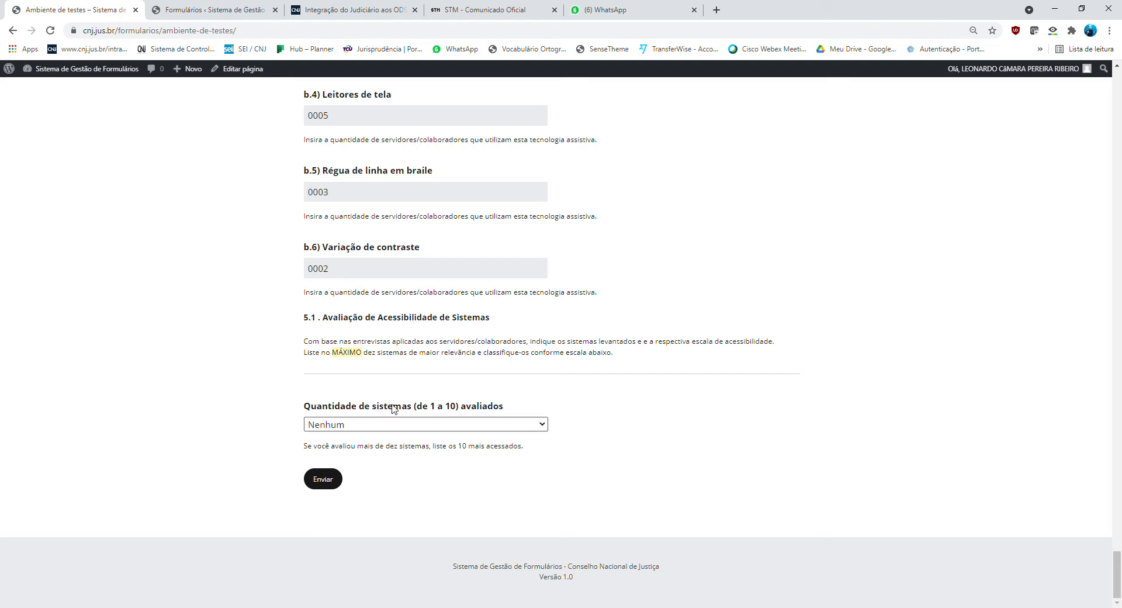
Step: Set the number of evaluated systems in section 5.1, Avaliação de Acessibilidade de Sistemas, to 3
{"action": "left_click", "coordinate": [389, 450]}
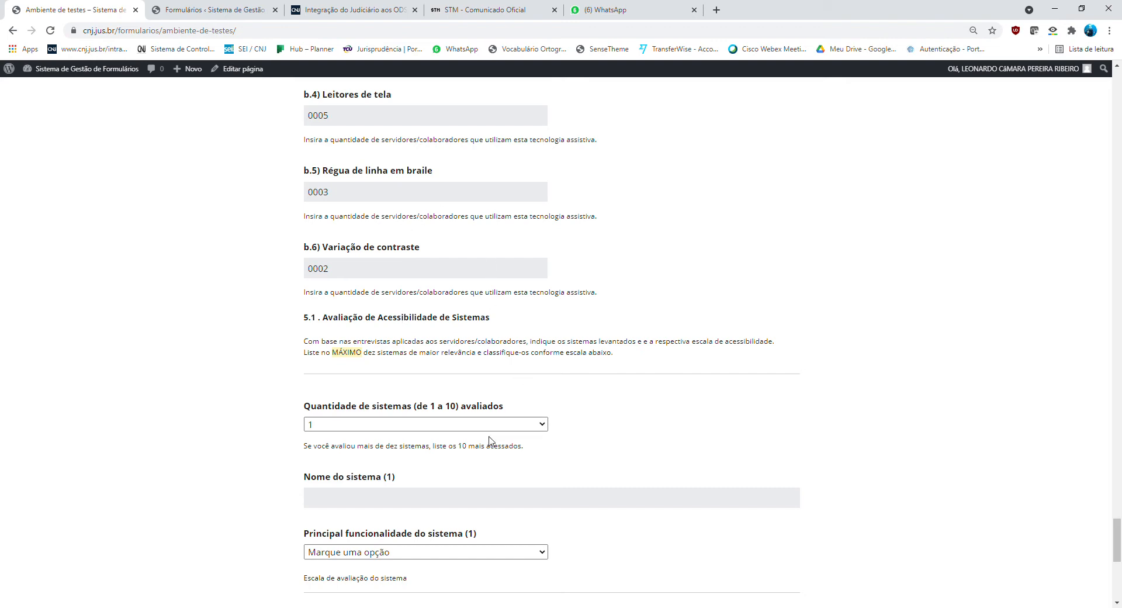
{"action": "scroll", "coordinate": [489, 440], "scroll_direction": "down", "scroll_amount": 2}
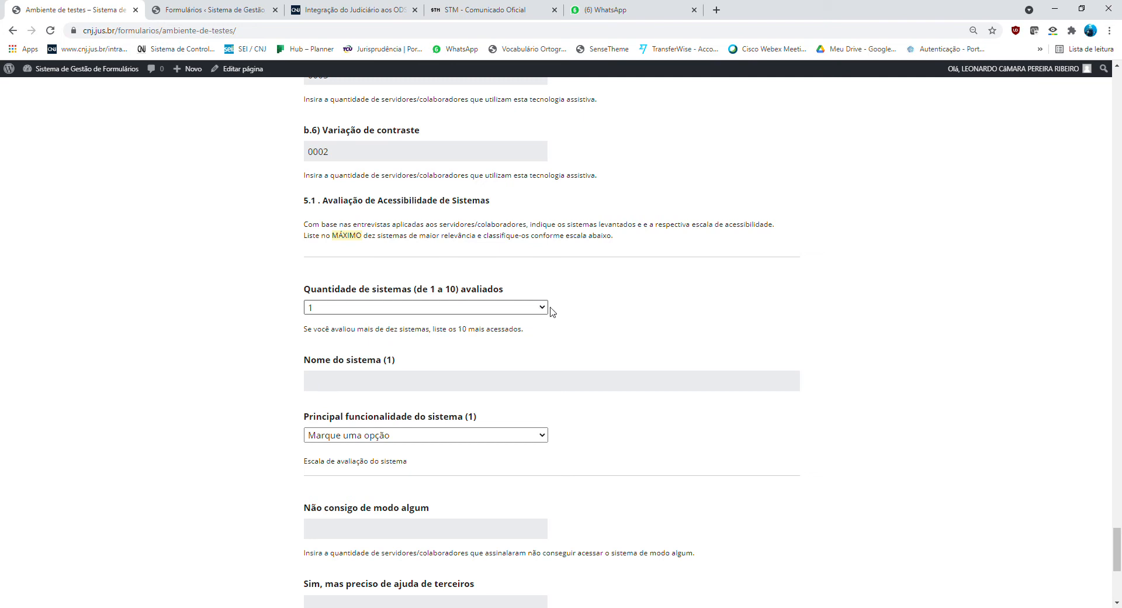
{"action": "left_click", "coordinate": [486, 357]}
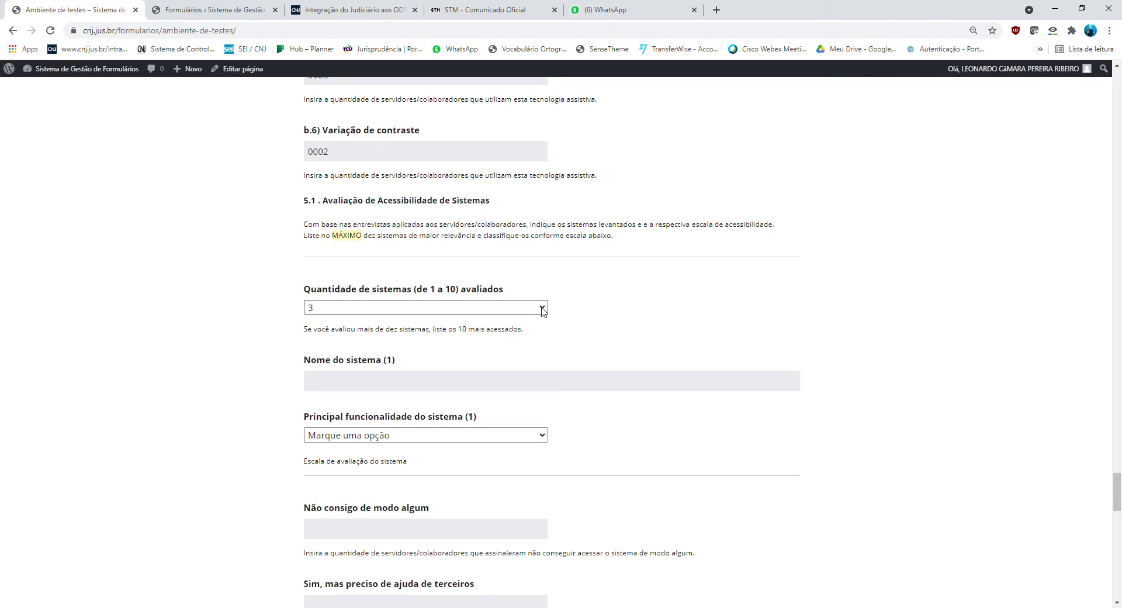
Step: Set the number of evaluated systems in section 5.1 to 4, inspect the repeated system fields, and reset the number to Nenhum
{"action": "scroll", "coordinate": [530, 325], "scroll_direction": "down", "scroll_amount": 6}
{"action": "scroll", "coordinate": [531, 325], "scroll_direction": "down", "scroll_amount": 3}
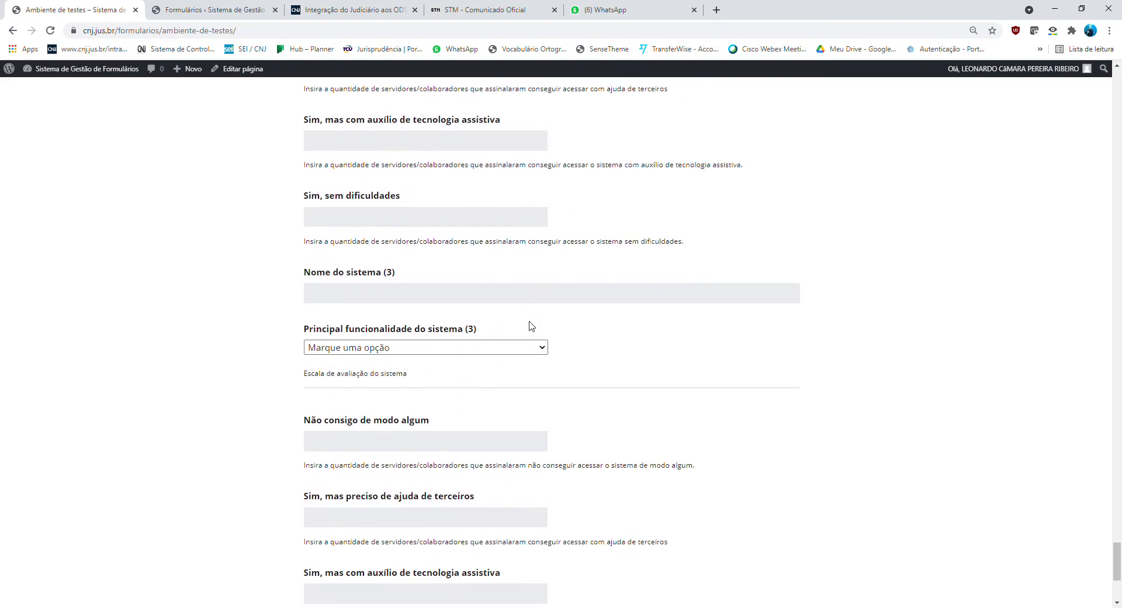
{"action": "scroll", "coordinate": [530, 325], "scroll_direction": "up", "scroll_amount": 7}
{"action": "scroll", "coordinate": [531, 325], "scroll_direction": "up", "scroll_amount": 3}
{"action": "left_click", "coordinate": [540, 366]}
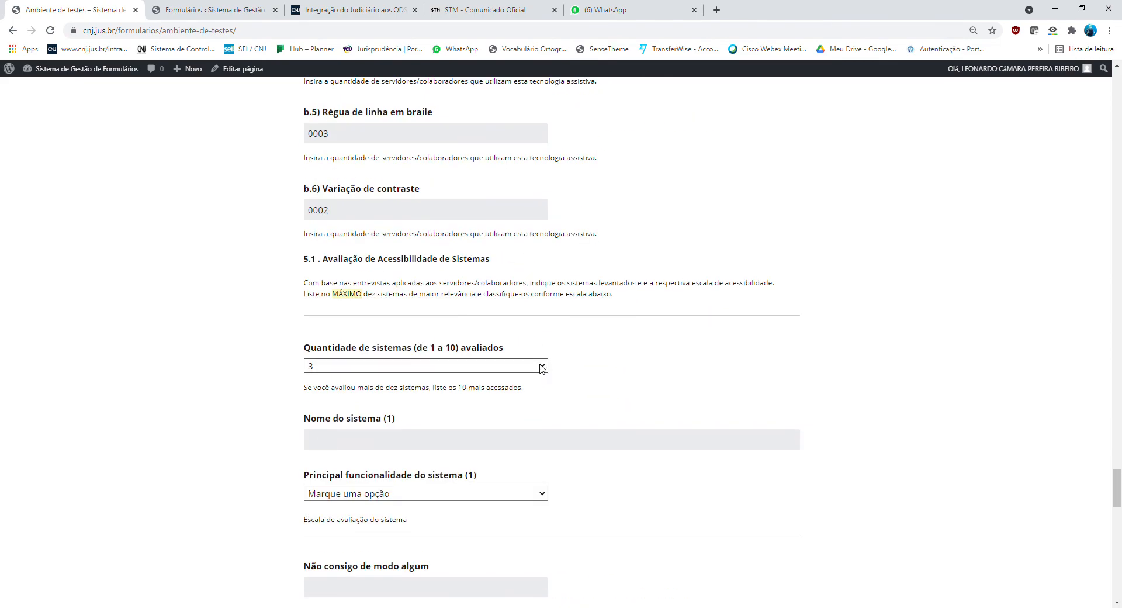
{"action": "left_click", "coordinate": [464, 437]}
{"action": "scroll", "coordinate": [465, 437], "scroll_direction": "down", "scroll_amount": 20}
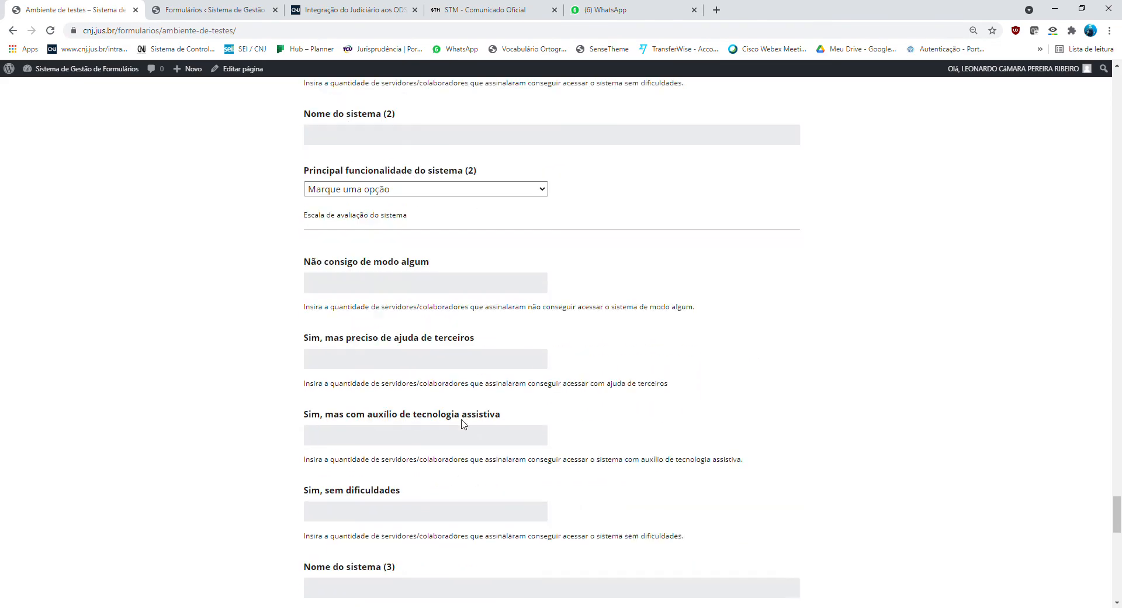
{"action": "scroll", "coordinate": [465, 423], "scroll_direction": "up", "scroll_amount": 20}
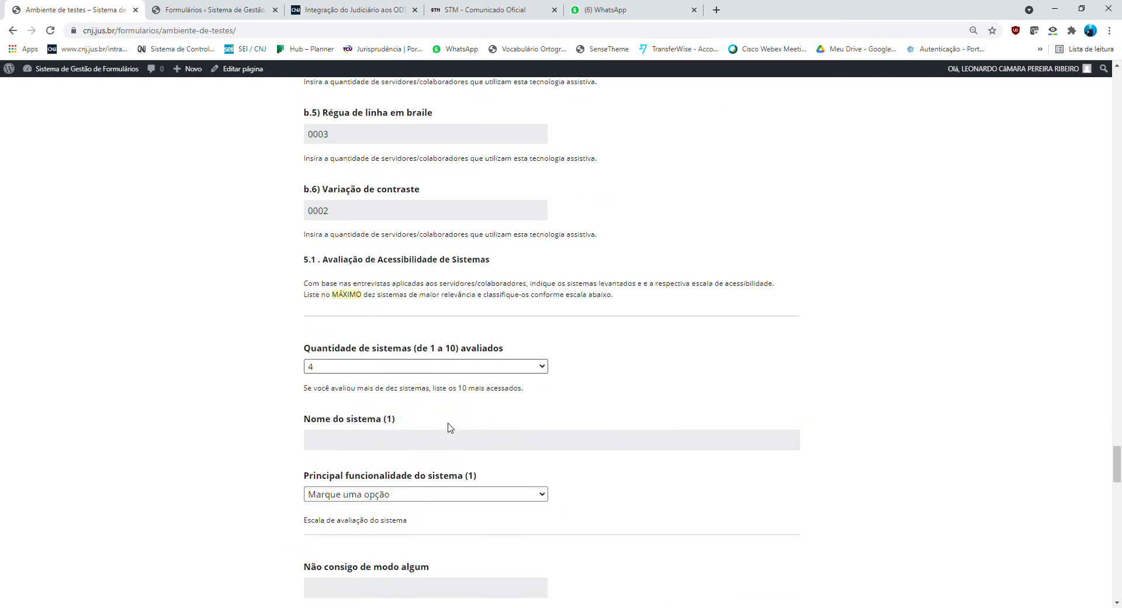
{"action": "left_click", "coordinate": [392, 378]}
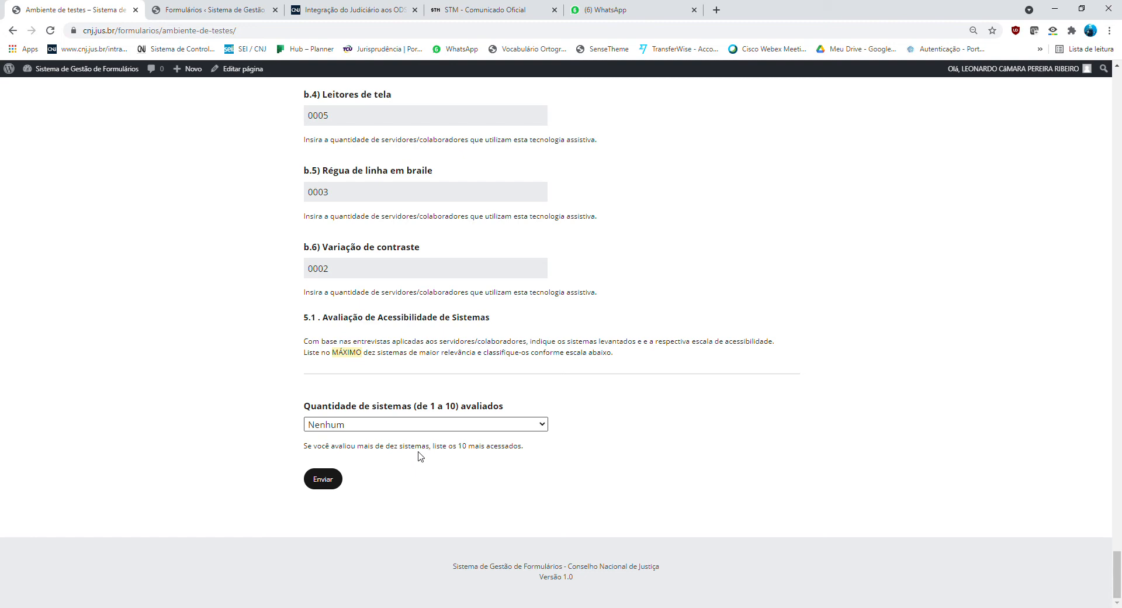
Step: Set the number of evaluated systems in section 5.1, Avaliação de Acessibilidade de Sistemas, to 2
{"action": "left_click", "coordinate": [389, 465]}
{"action": "scroll", "coordinate": [389, 465], "scroll_direction": "down", "scroll_amount": 1}
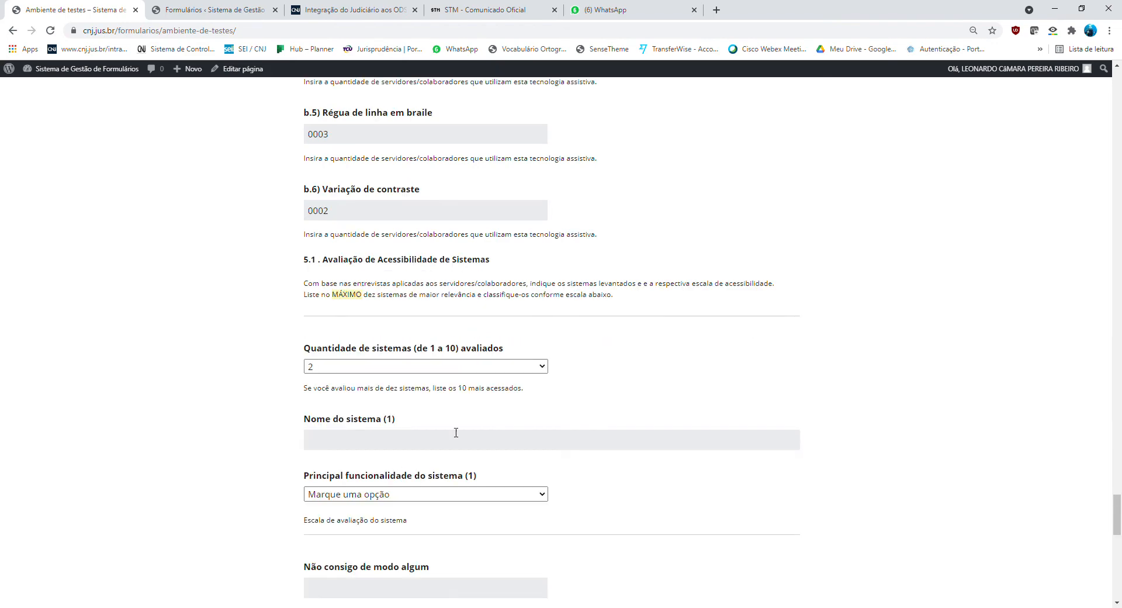
Step: Name system (1) "Sistema teste do TJ x" and set its main functionality to "Gestão de pessoas e pagamentos."
{"action": "left_click", "coordinate": [327, 448]}
{"action": "type", "text": "Sistema teste do TJ x"}
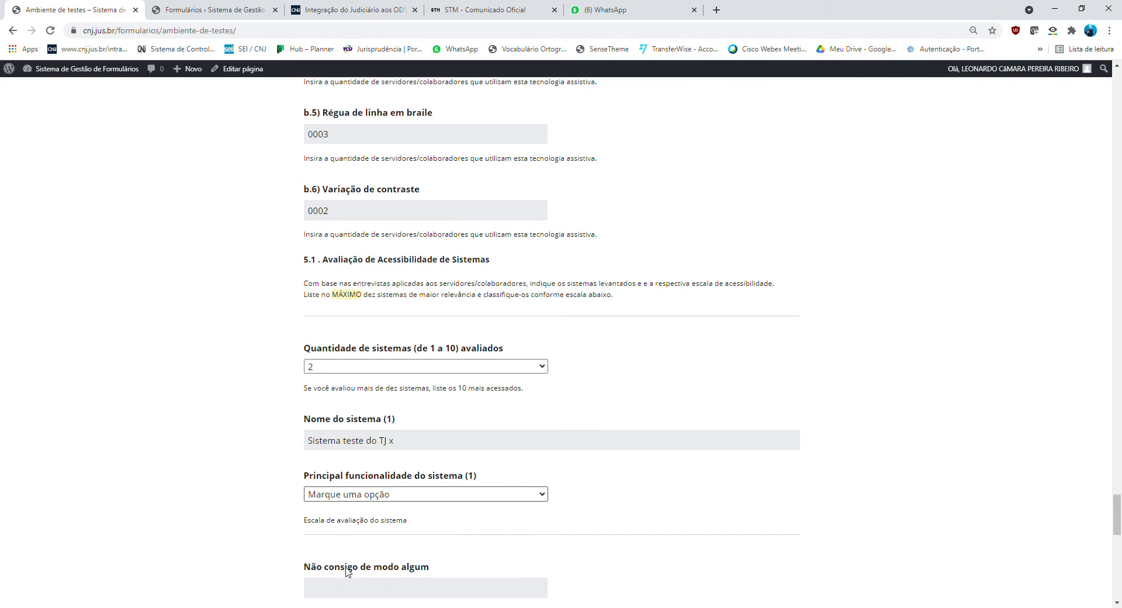
{"action": "left_click", "coordinate": [367, 525]}
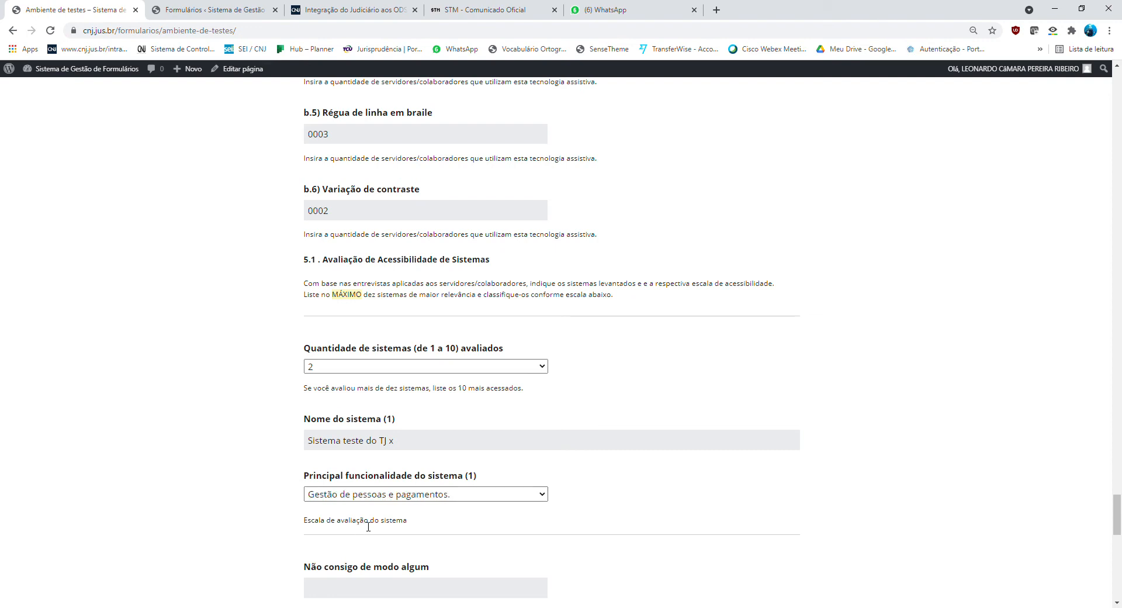
Step: Fill in system (1)'s evaluation scale: 0002 no access at all, 0003 with third-party help, 0005 with assistive technology, 0000 without difficulties
{"action": "scroll", "coordinate": [366, 525], "scroll_direction": "down", "scroll_amount": 1}
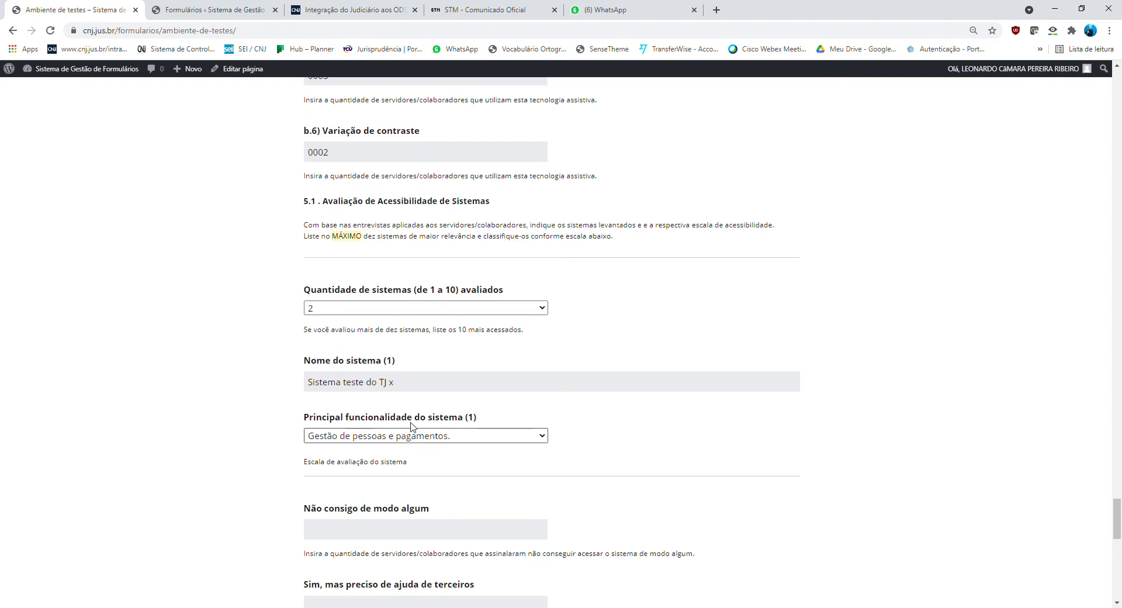
{"action": "scroll", "coordinate": [358, 409], "scroll_direction": "down", "scroll_amount": 2}
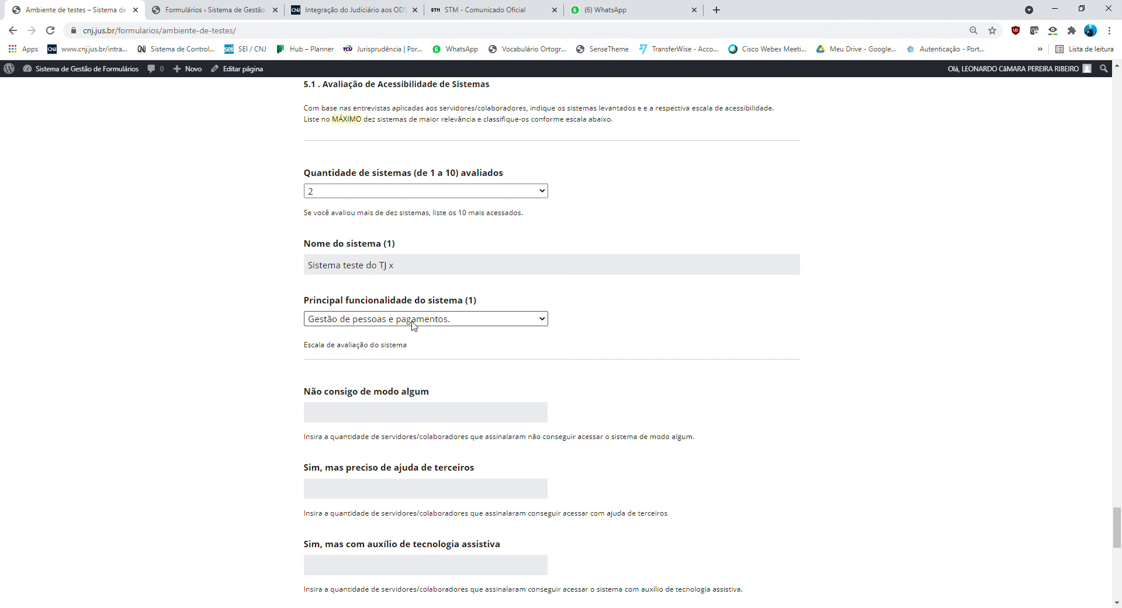
{"action": "scroll", "coordinate": [440, 326], "scroll_direction": "down", "scroll_amount": 2}
{"action": "left_click", "coordinate": [308, 295]}
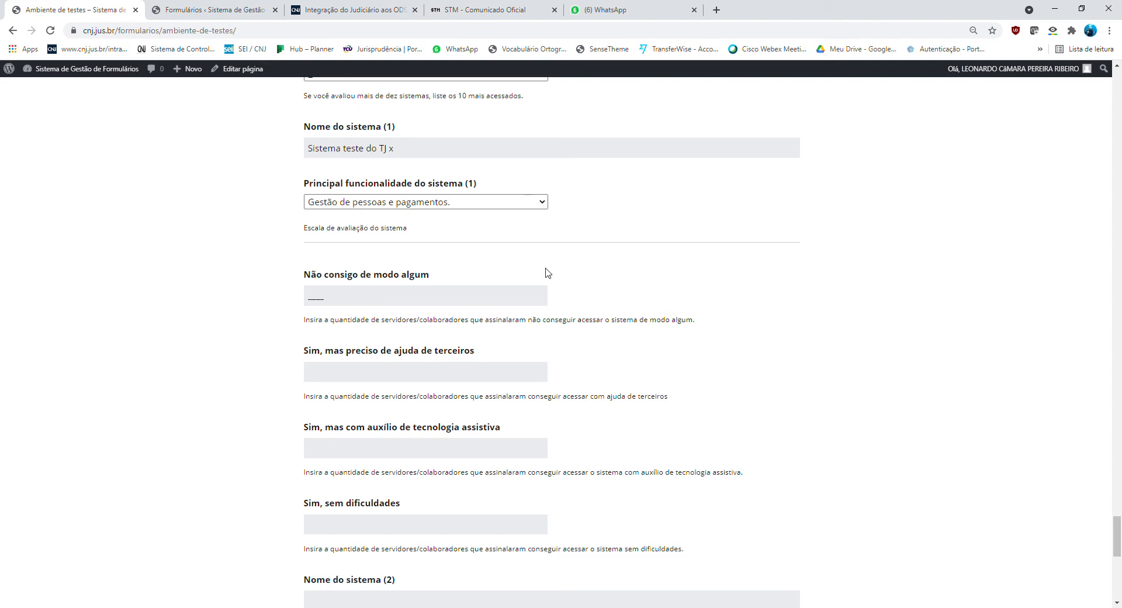
{"action": "type", "text": "0002"}
{"action": "left_click", "coordinate": [337, 380]}
{"action": "type", "text": "0003"}
{"action": "left_click", "coordinate": [314, 452]}
{"action": "type", "text": "0005"}
{"action": "left_click", "coordinate": [317, 526]}
{"action": "type", "text": "0000"}
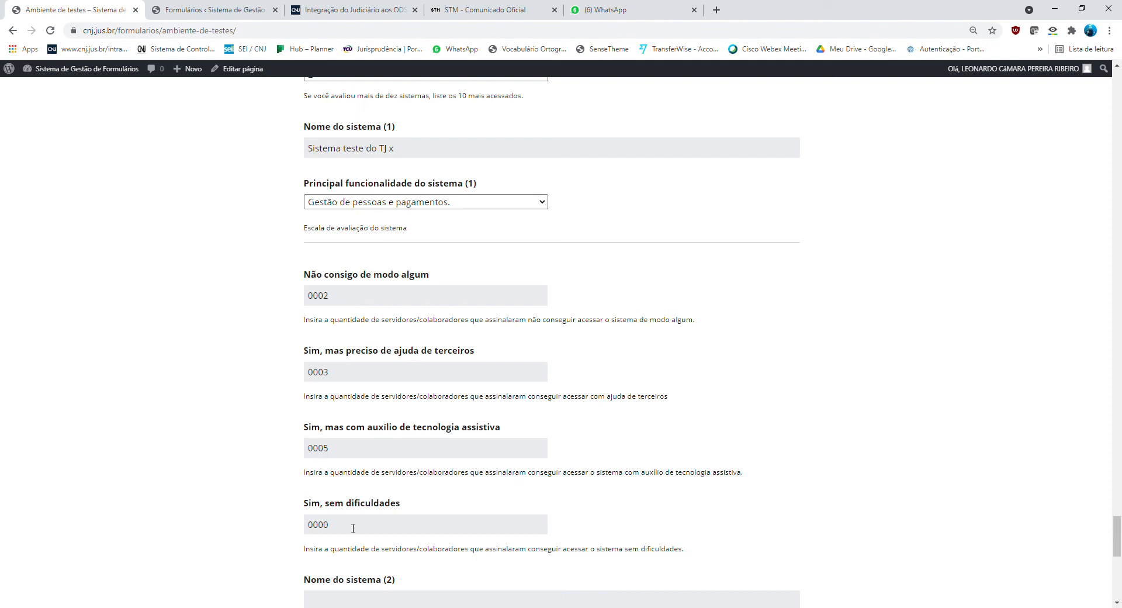
Step: Name system (2) "Sistema de gerenciamento de pessoal - XYZ" and set its main functionality to "Gestão de pessoas e pagamentos."
{"action": "scroll", "coordinate": [352, 528], "scroll_direction": "down", "scroll_amount": 2}
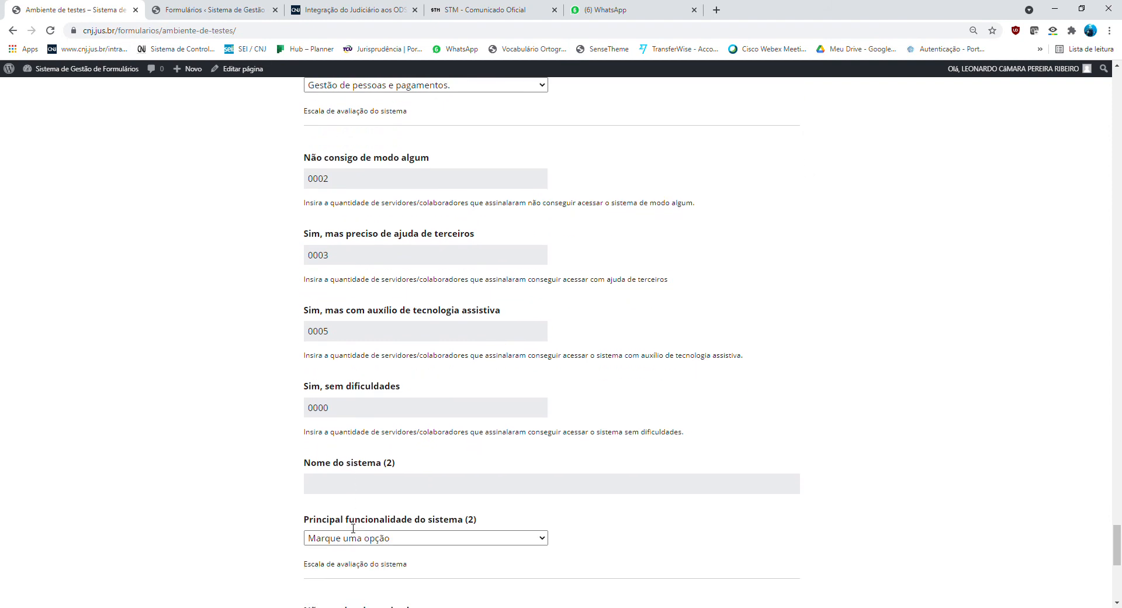
{"action": "left_click", "coordinate": [357, 489]}
{"action": "type", "text": "Sistema de gerenciamento de pessoal"}
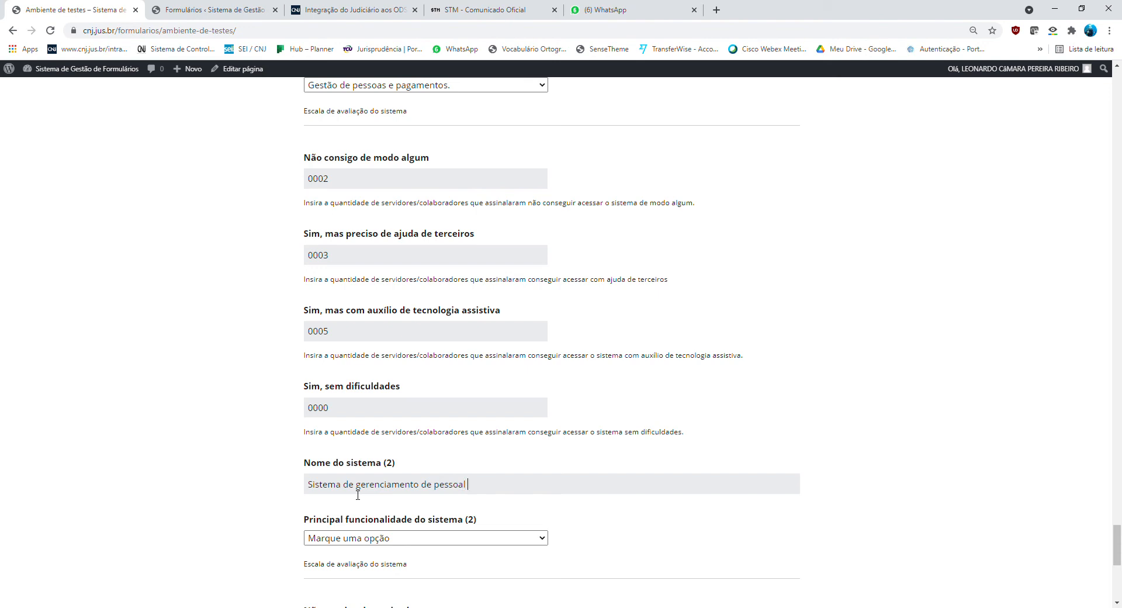
{"action": "type", "text": "- XYZ"}
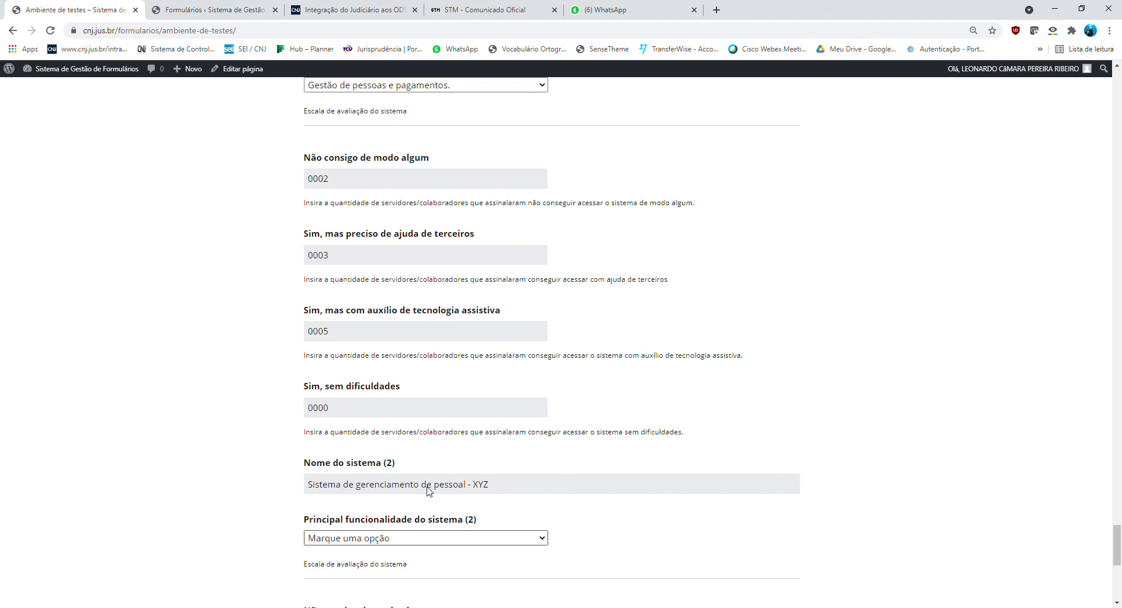
{"action": "left_click", "coordinate": [416, 462]}
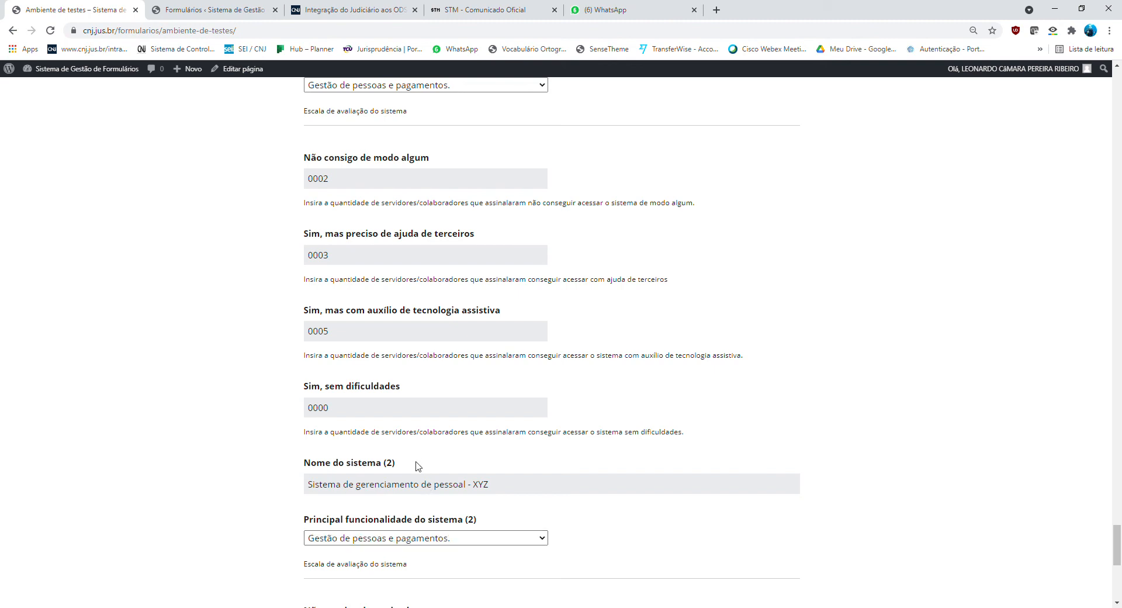
Step: Fill in system (2)'s evaluation scale: 0002 no access at all, 0003 with third-party help, 0005 with assistive technology, 0015 without difficulties
{"action": "scroll", "coordinate": [417, 465], "scroll_direction": "down", "scroll_amount": 4}
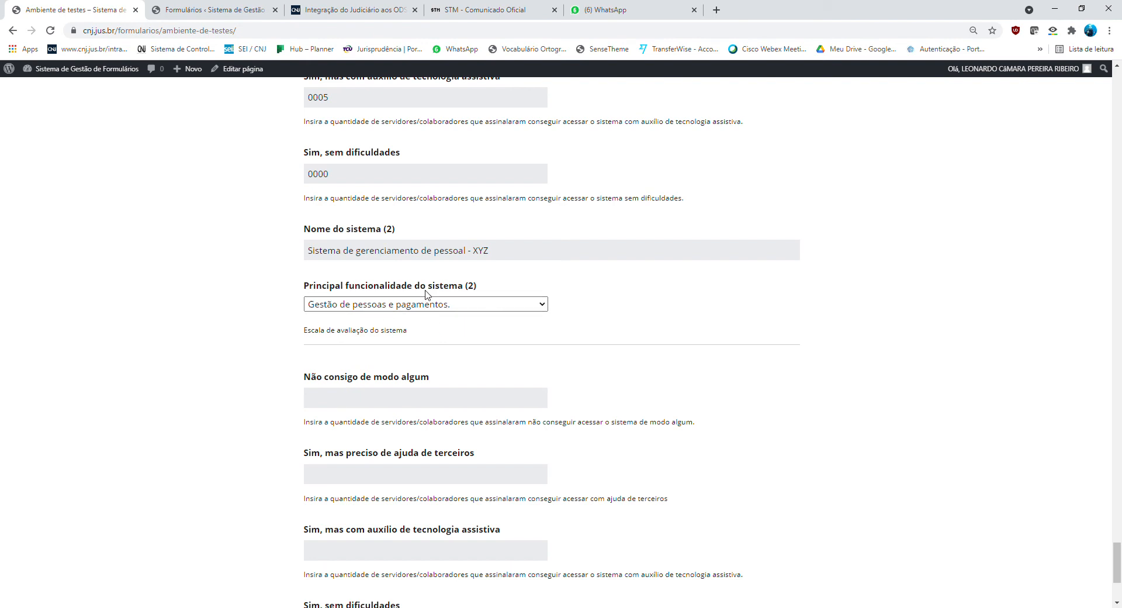
{"action": "left_click", "coordinate": [329, 406]}
{"action": "type", "text": "0002"}
{"action": "left_click", "coordinate": [316, 484]}
{"action": "type", "text": "0003"}
{"action": "left_click", "coordinate": [329, 548]}
{"action": "type", "text": "0005"}
{"action": "scroll", "coordinate": [327, 547], "scroll_direction": "down", "scroll_amount": 2}
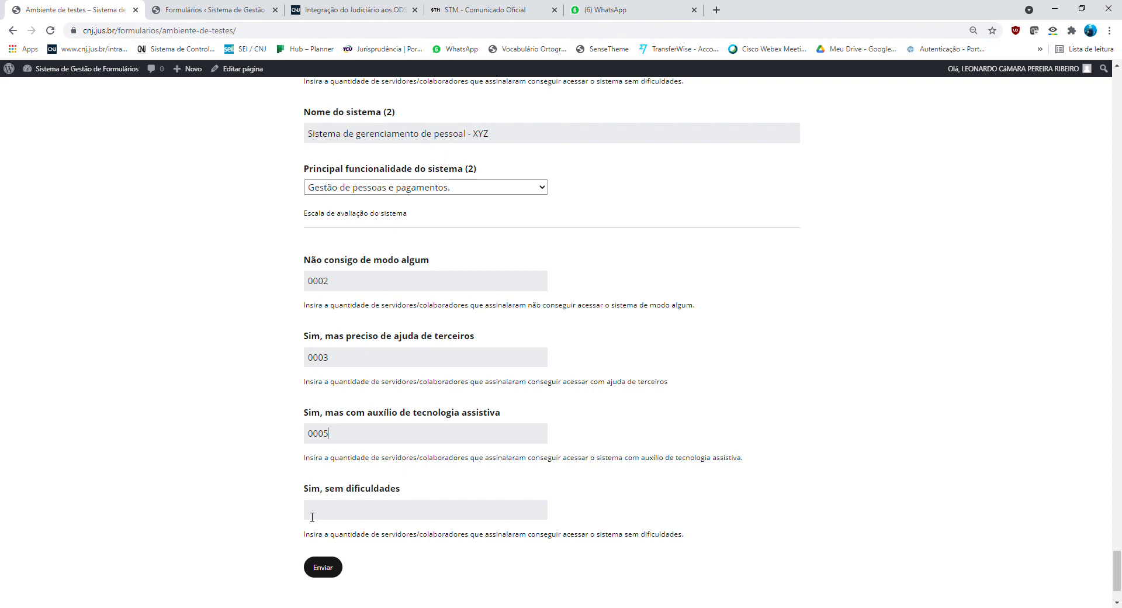
{"action": "left_click", "coordinate": [312, 517]}
{"action": "type", "text": "0010"}
{"action": "key", "text": "BackSpace"}
{"action": "type", "text": "5"}
Step: Review all answers of the filled-in form, from the court selection and validation field through to the system (2) evaluation
{"action": "scroll", "coordinate": [488, 562], "scroll_direction": "down", "scroll_amount": 1}
{"action": "scroll", "coordinate": [491, 562], "scroll_direction": "up", "scroll_amount": 1}
{"action": "scroll", "coordinate": [490, 562], "scroll_direction": "up", "scroll_amount": 14}
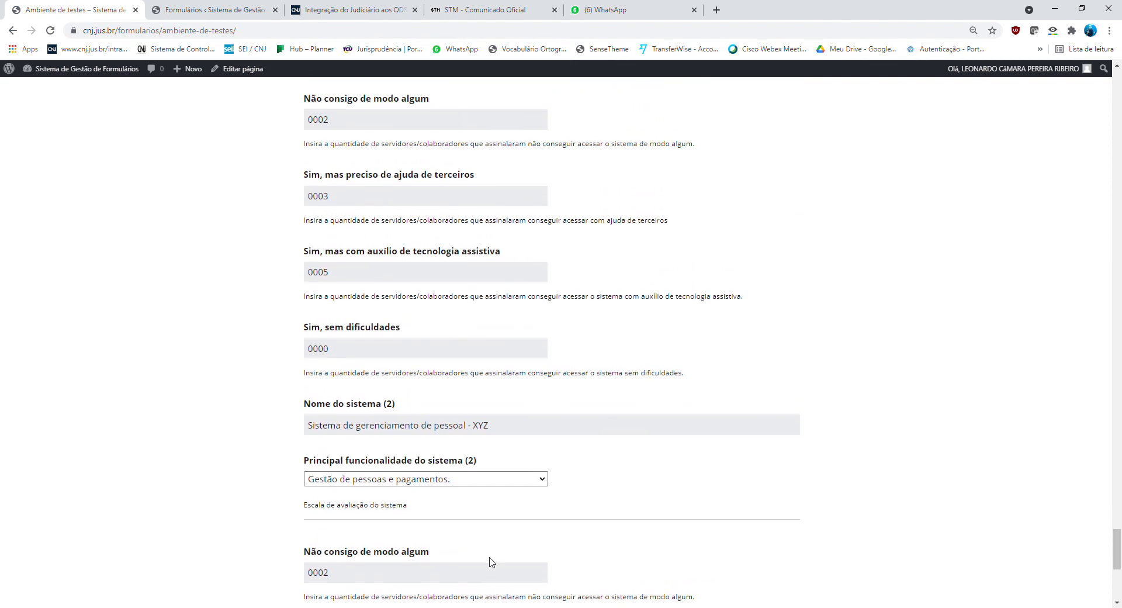
{"action": "scroll", "coordinate": [496, 560], "scroll_direction": "up", "scroll_amount": 15}
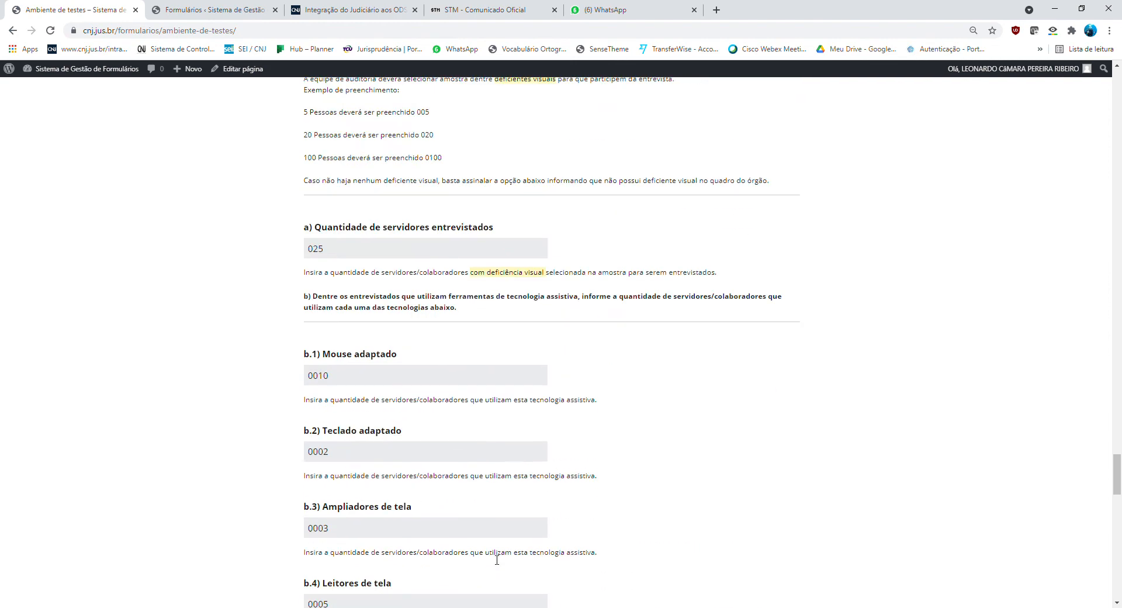
{"action": "scroll", "coordinate": [497, 560], "scroll_direction": "up", "scroll_amount": 20}
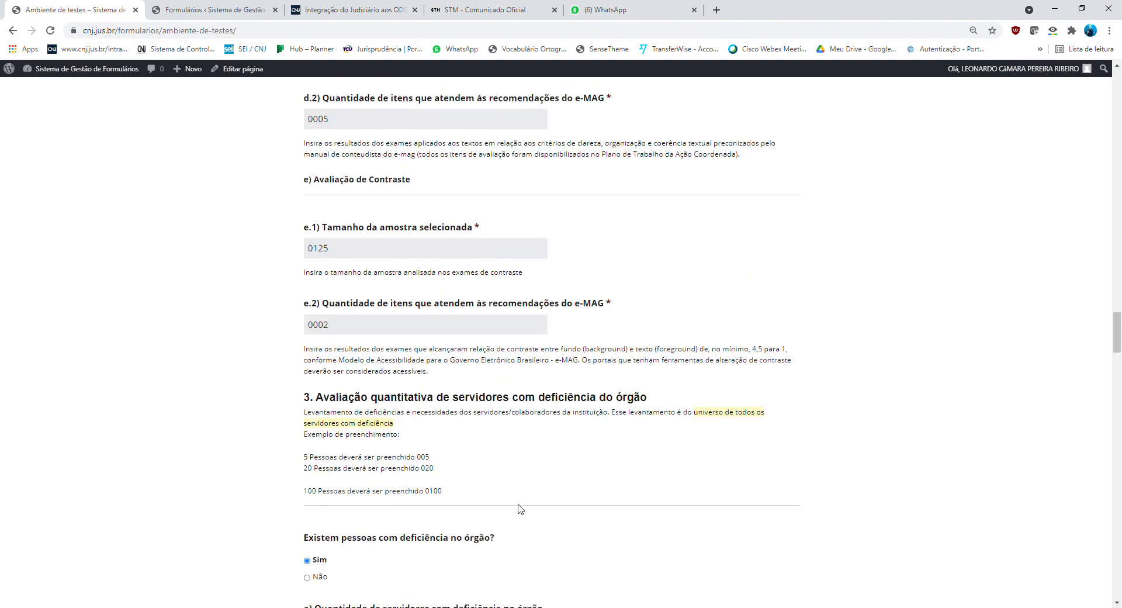
{"action": "scroll", "coordinate": [513, 478], "scroll_direction": "up", "scroll_amount": 20}
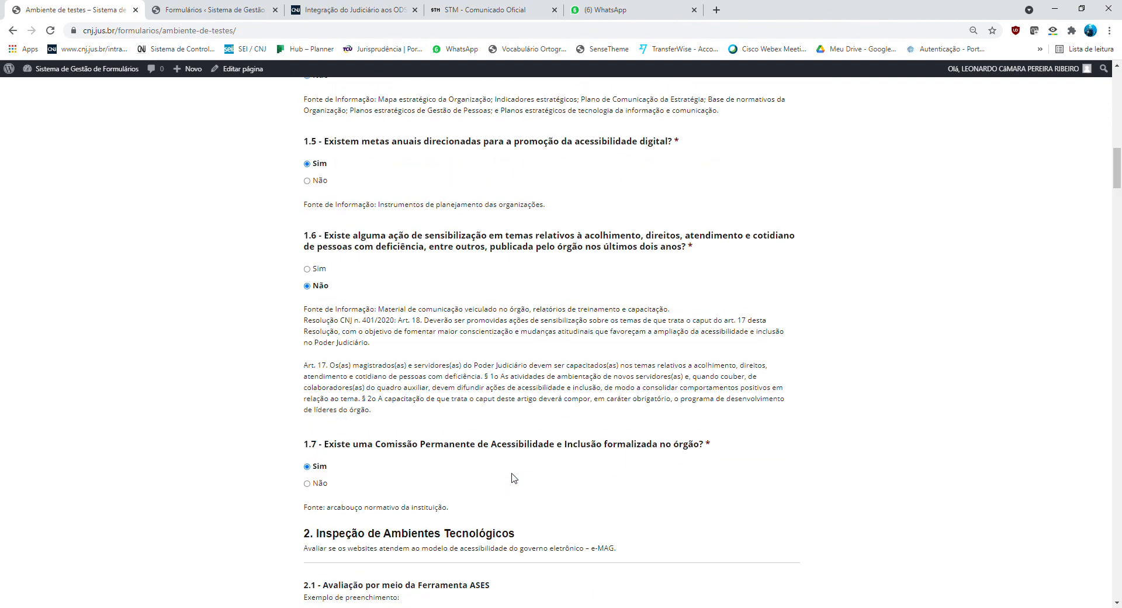
{"action": "scroll", "coordinate": [466, 431], "scroll_direction": "down", "scroll_amount": 8}
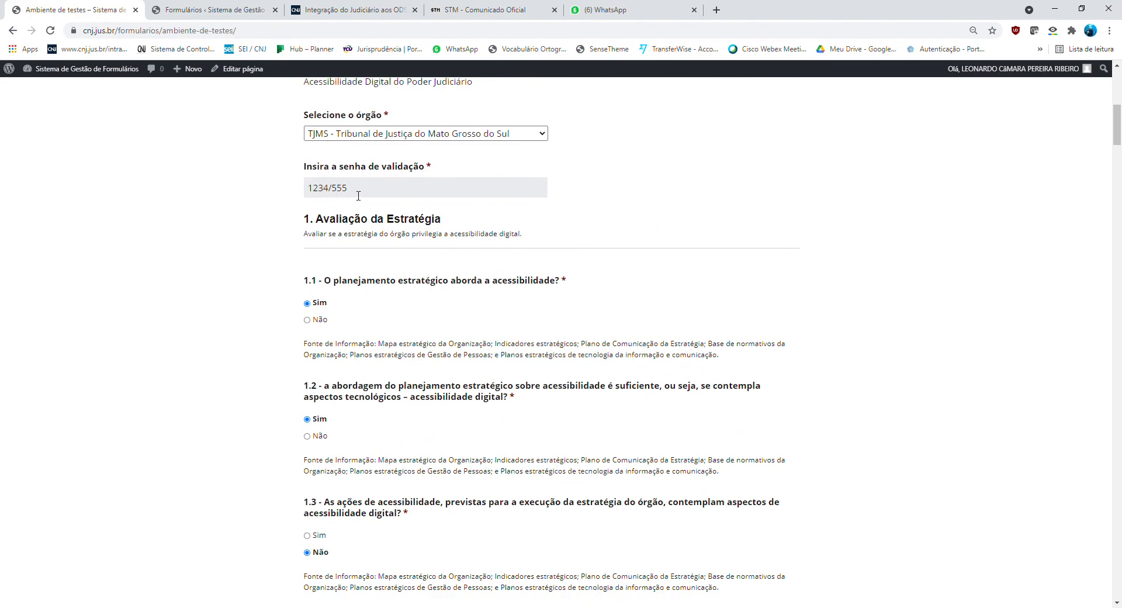
{"action": "scroll", "coordinate": [571, 315], "scroll_direction": "down", "scroll_amount": 20}
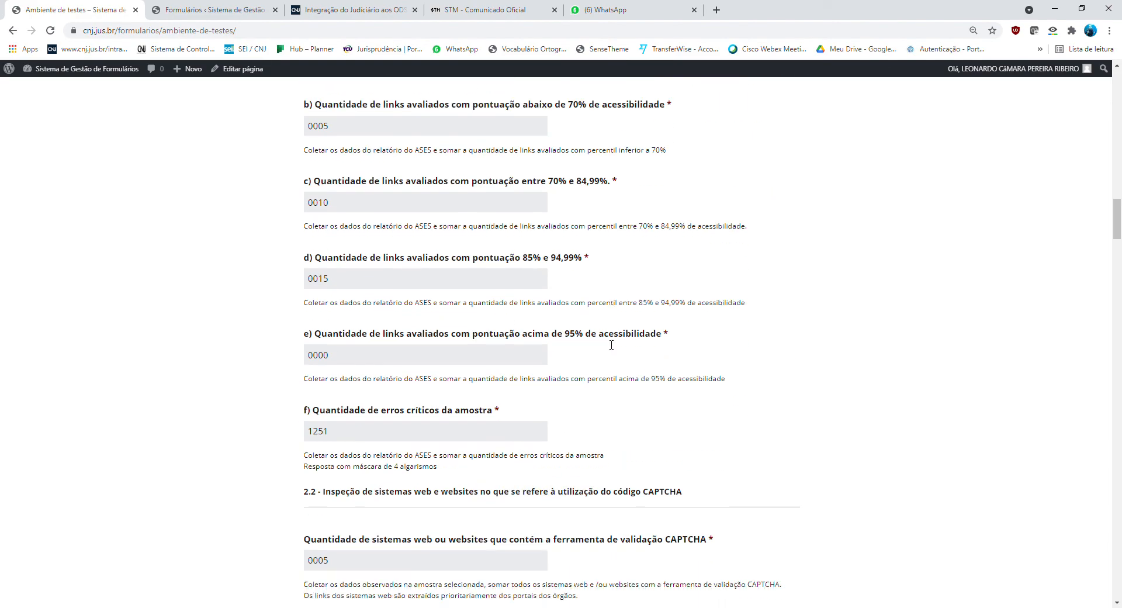
{"action": "scroll", "coordinate": [611, 345], "scroll_direction": "down", "scroll_amount": 20}
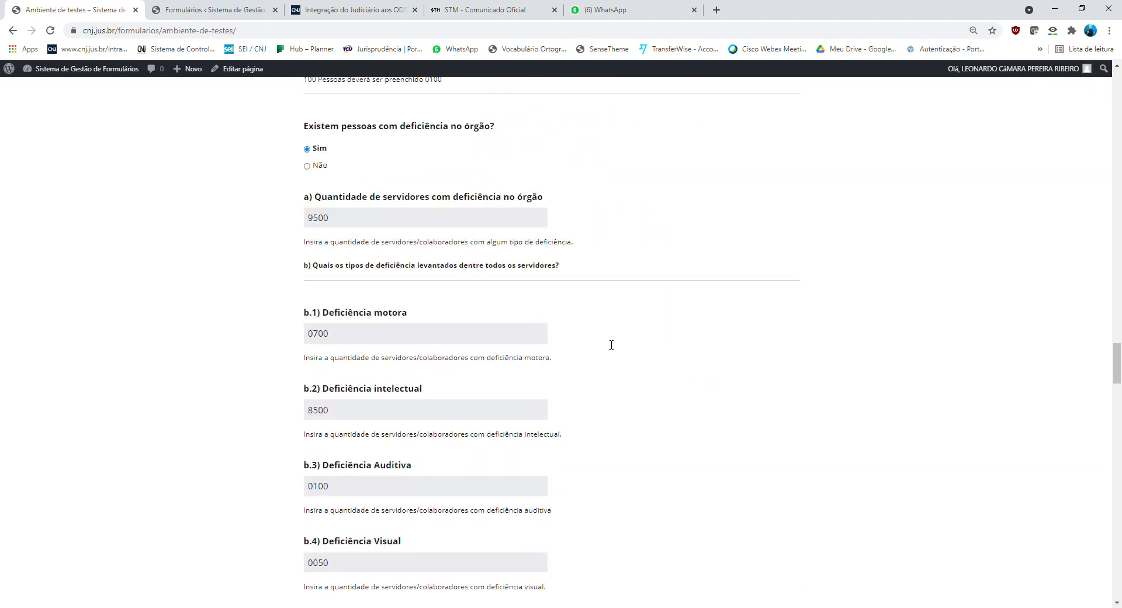
{"action": "scroll", "coordinate": [611, 345], "scroll_direction": "down", "scroll_amount": 20}
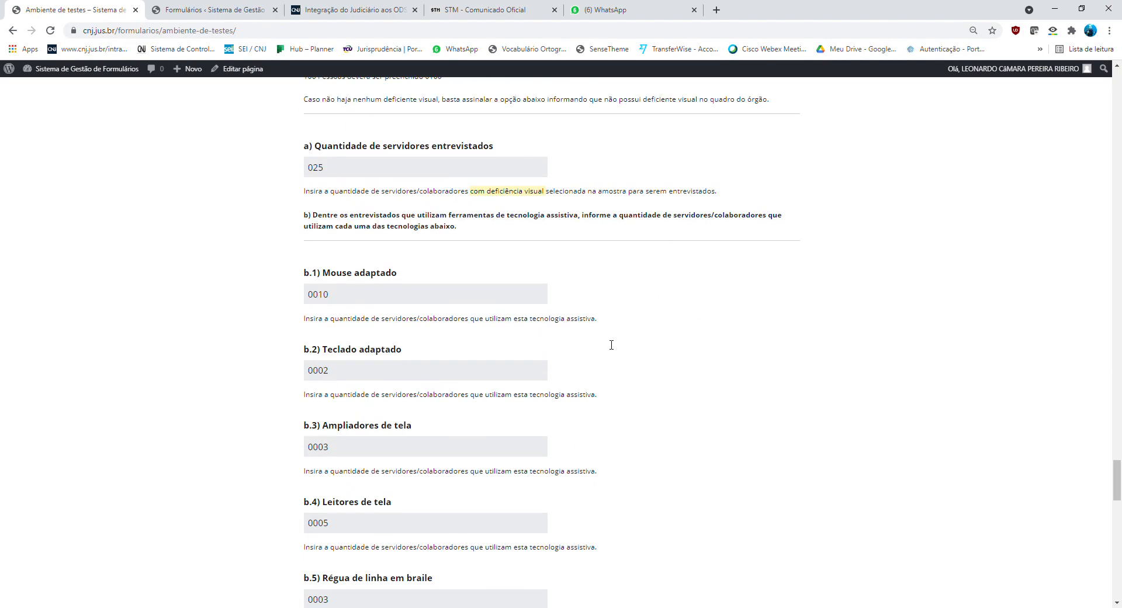
{"action": "scroll", "coordinate": [611, 344], "scroll_direction": "down", "scroll_amount": 15}
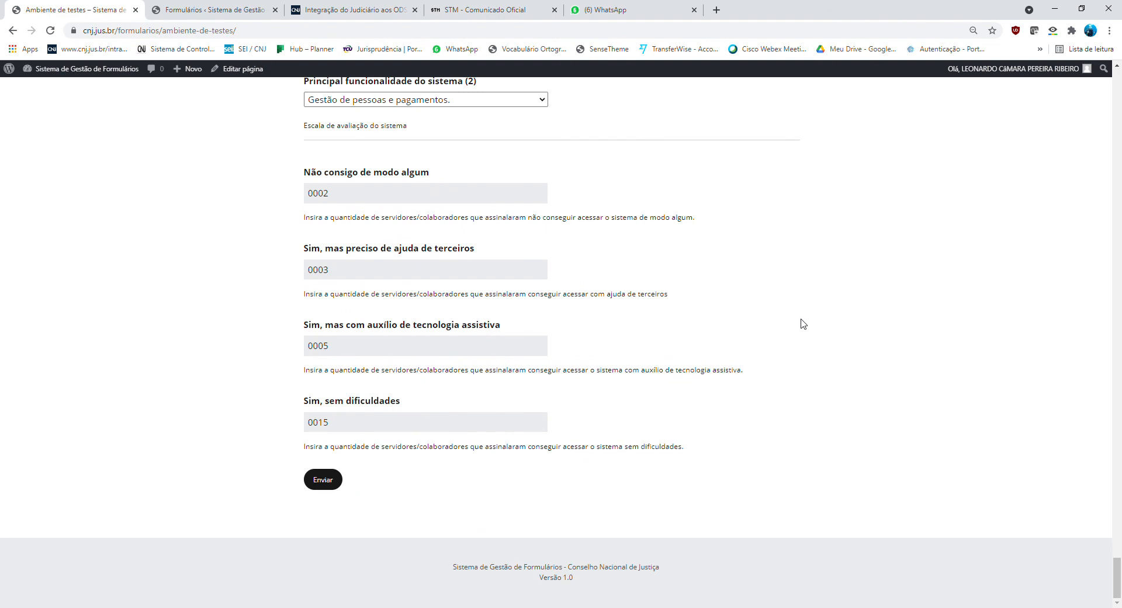
Step: Check the filled-in form's print preview through to its last page with Salvar como PDF as the destination, and close the preview
{"action": "key", "text": "ctrl+p"}
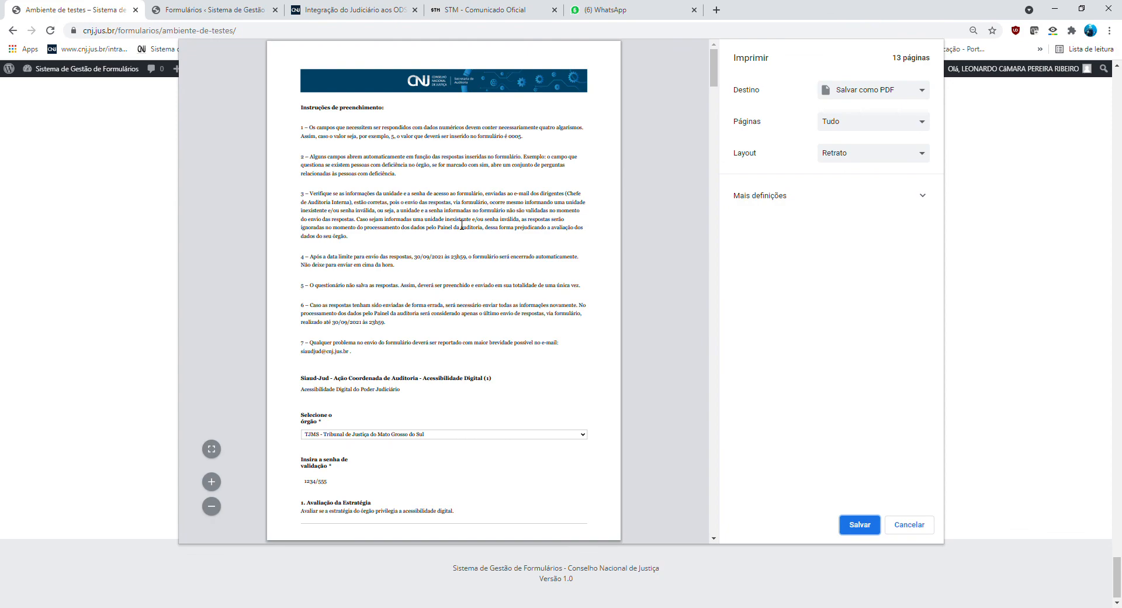
{"action": "scroll", "coordinate": [462, 225], "scroll_direction": "down", "scroll_amount": 8}
{"action": "scroll", "coordinate": [462, 225], "scroll_direction": "down", "scroll_amount": 10}
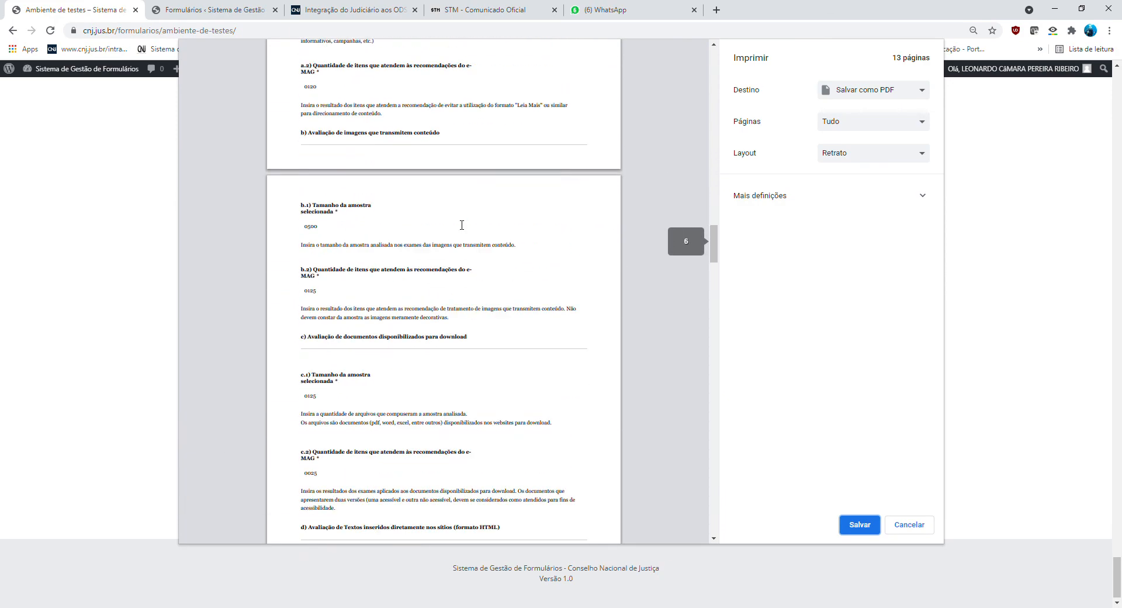
{"action": "scroll", "coordinate": [462, 225], "scroll_direction": "down", "scroll_amount": 2}
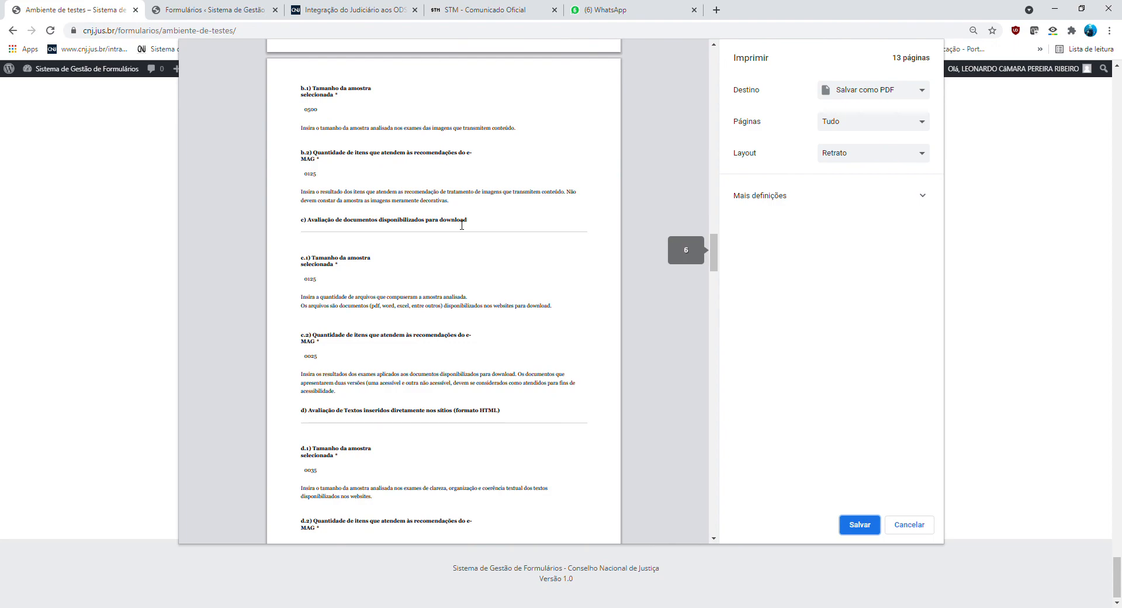
{"action": "scroll", "coordinate": [461, 224], "scroll_direction": "down", "scroll_amount": 15}
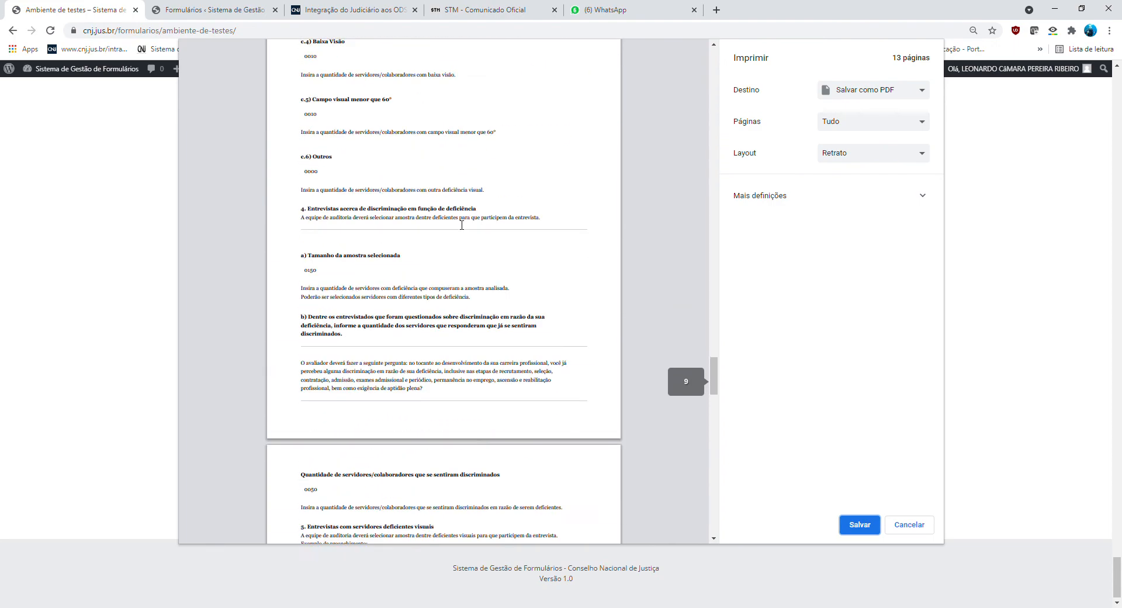
{"action": "scroll", "coordinate": [462, 225], "scroll_direction": "down", "scroll_amount": 15}
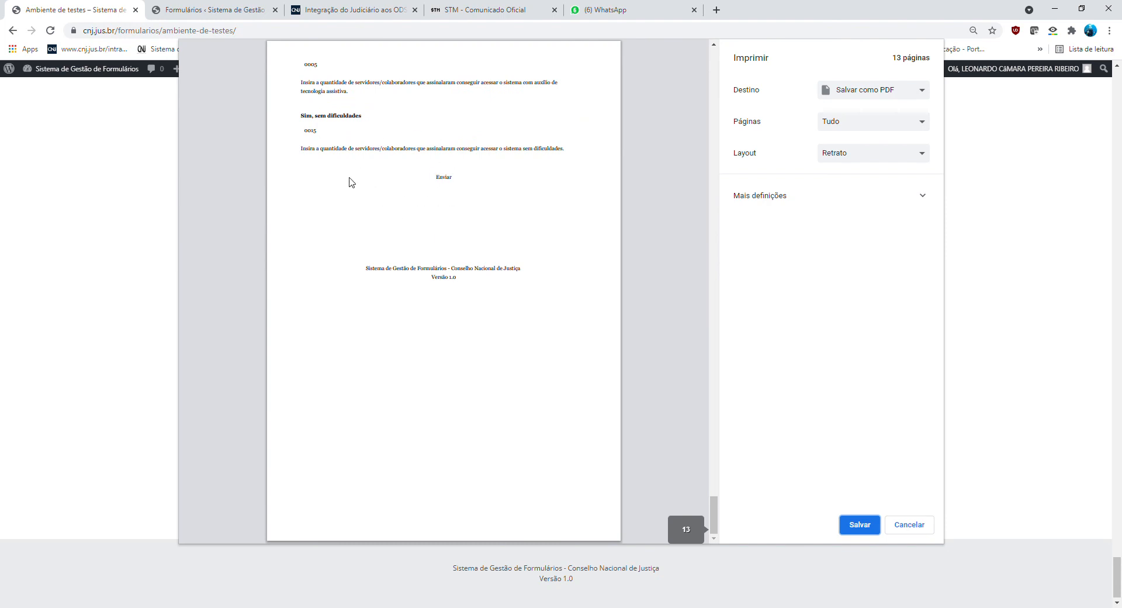
{"action": "left_click", "coordinate": [859, 531]}
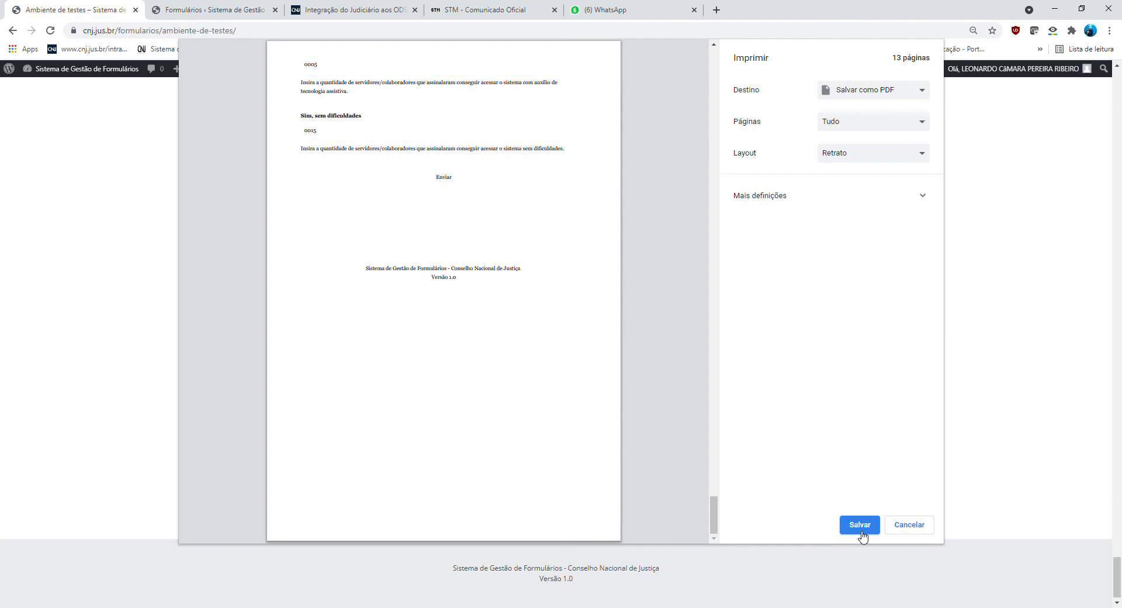
{"action": "left_click", "coordinate": [908, 533]}
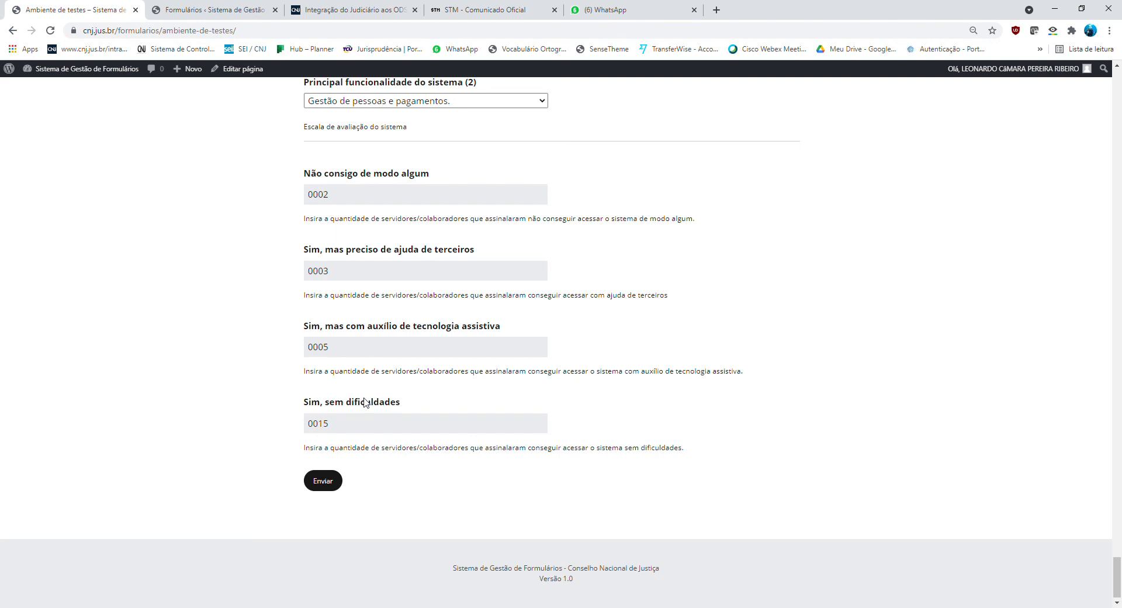
Step: Submit the completed accessibility audit form
{"action": "left_click", "coordinate": [329, 484]}
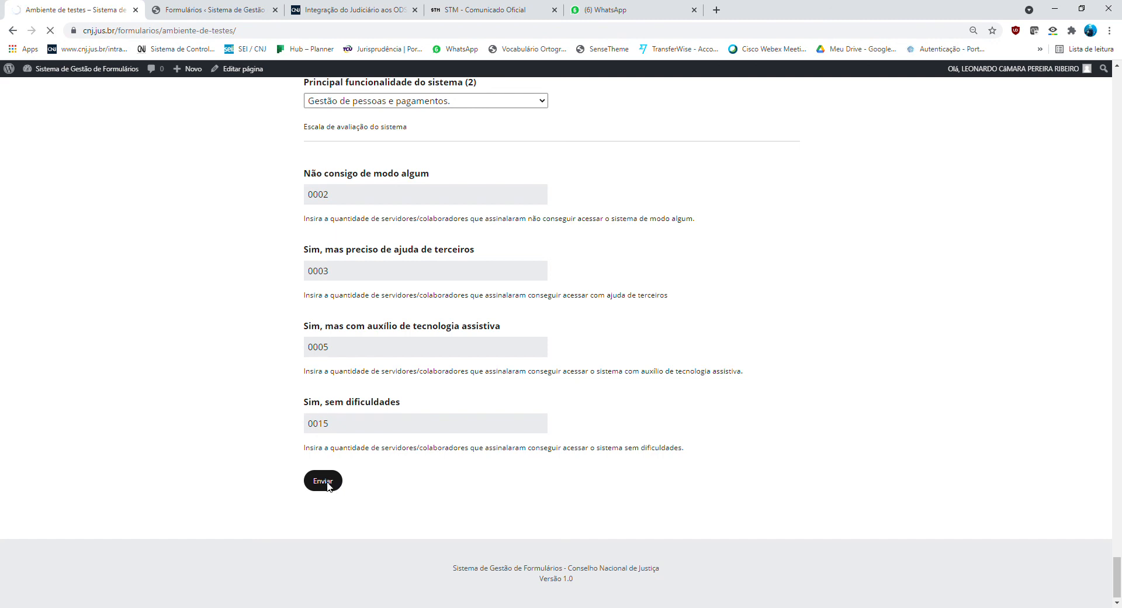